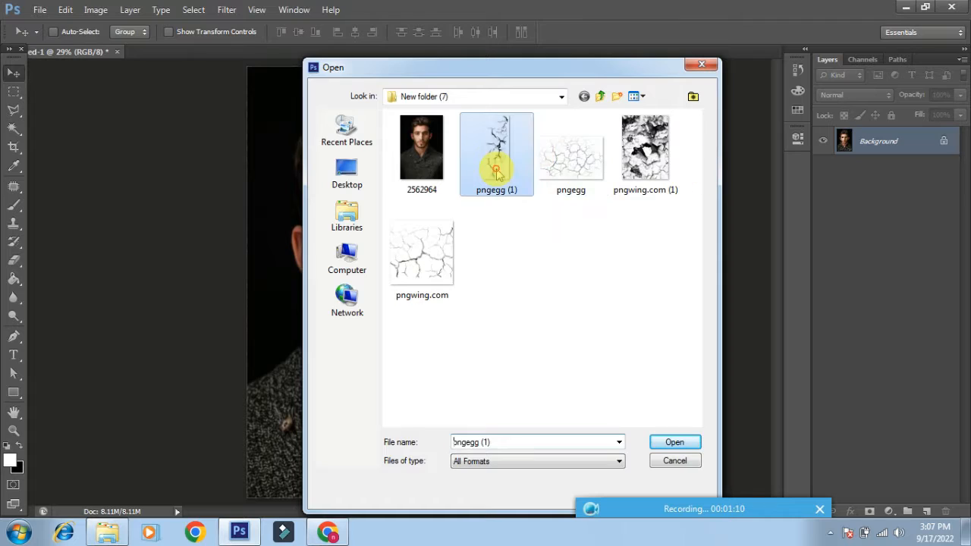
# - Bring the pngegg (1) crack image into the portrait over the nose-and-eye side facing left, reshaping it shorter and wider to fit the face
pyautogui.doubleClick(497, 163)
pyautogui.moveTo(413, 250); pyautogui.dragTo(374, 241)
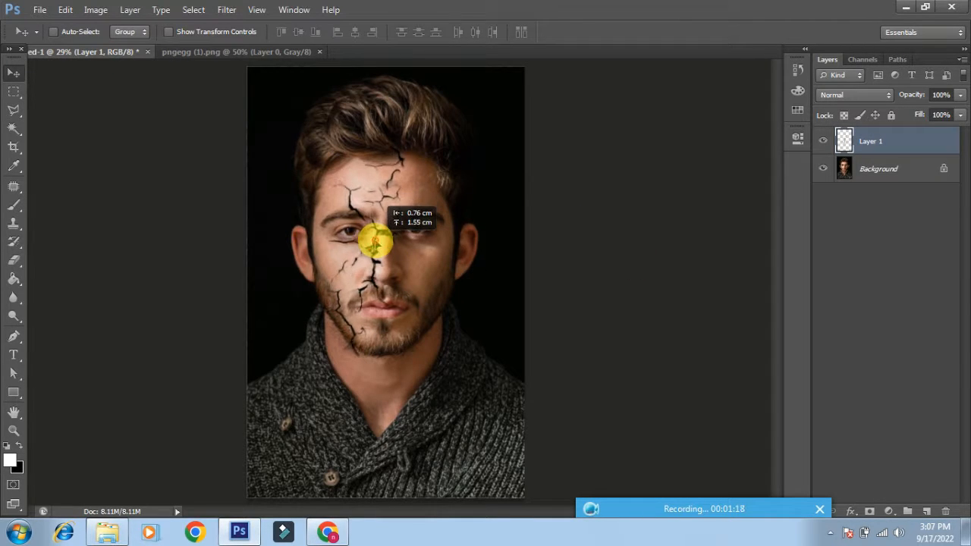
pyautogui.hotkey('ctrl', 't')
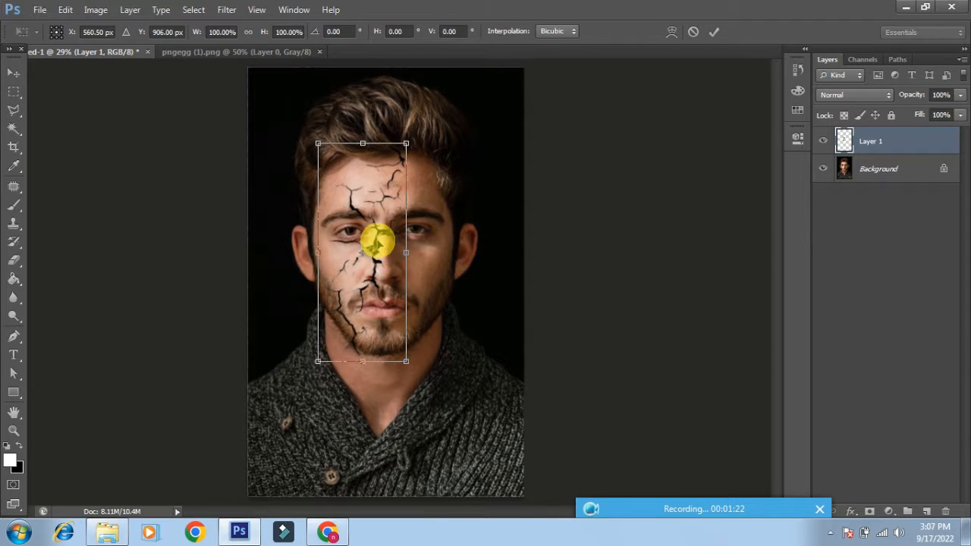
pyautogui.scroll(-2, 377, 241)
pyautogui.scroll(4, 376, 241)
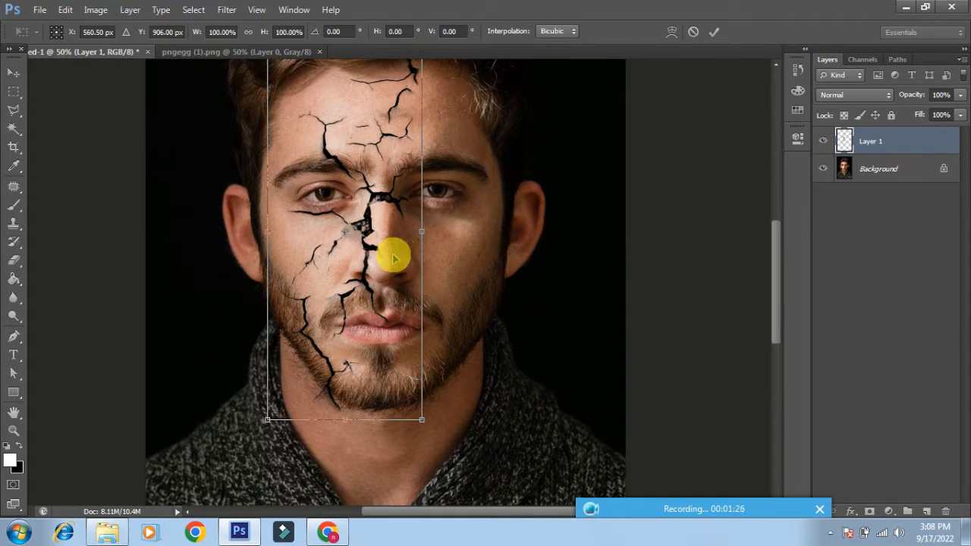
pyautogui.moveTo(394, 264); pyautogui.dragTo(400, 307)
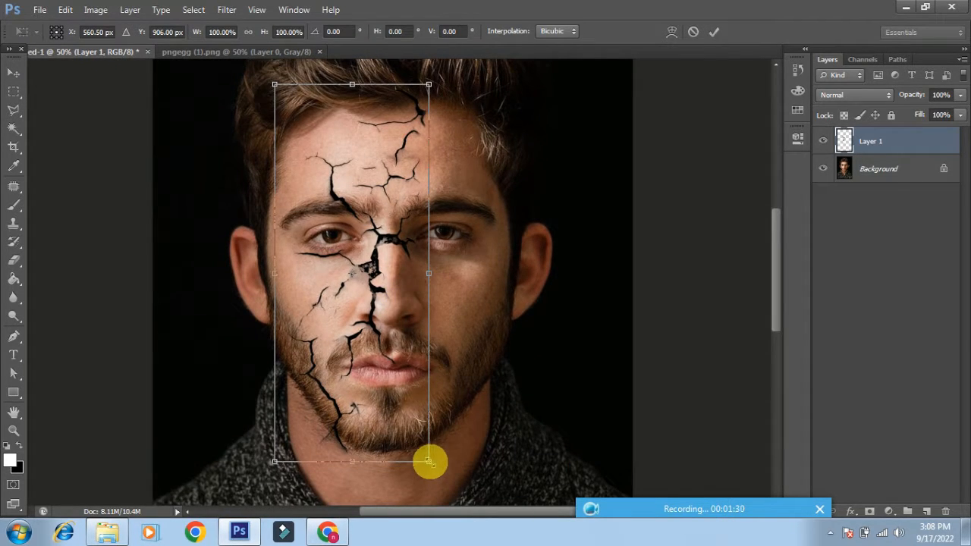
pyautogui.moveTo(352, 461); pyautogui.dragTo(351, 427)
pyautogui.moveTo(428, 260); pyautogui.dragTo(443, 256)
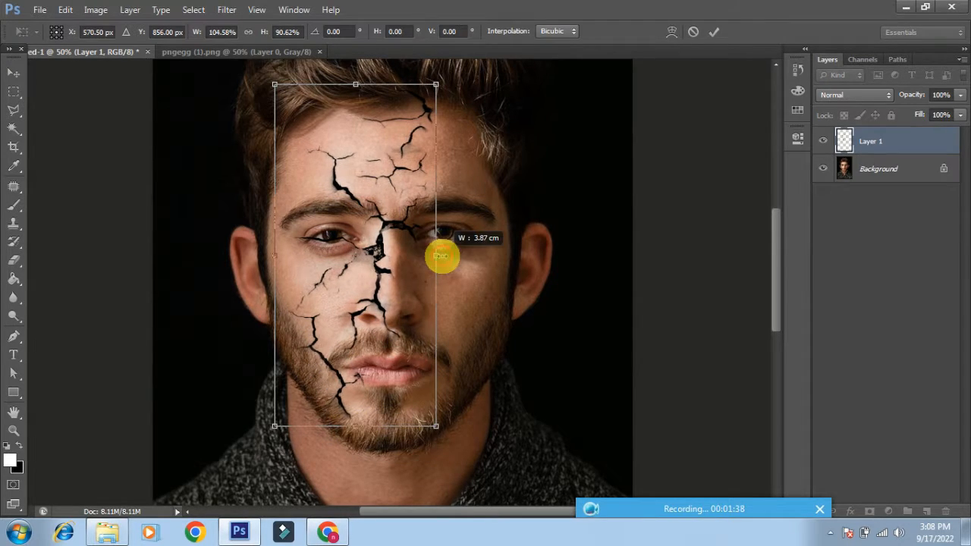
pyautogui.moveTo(273, 256); pyautogui.dragTo(255, 258)
# - Warp the crack layer by pulling its upper corners outward and down so the cracks follow the forehead and cheek, and apply it
pyautogui.rightClick(416, 158)
pyautogui.click(425, 257)
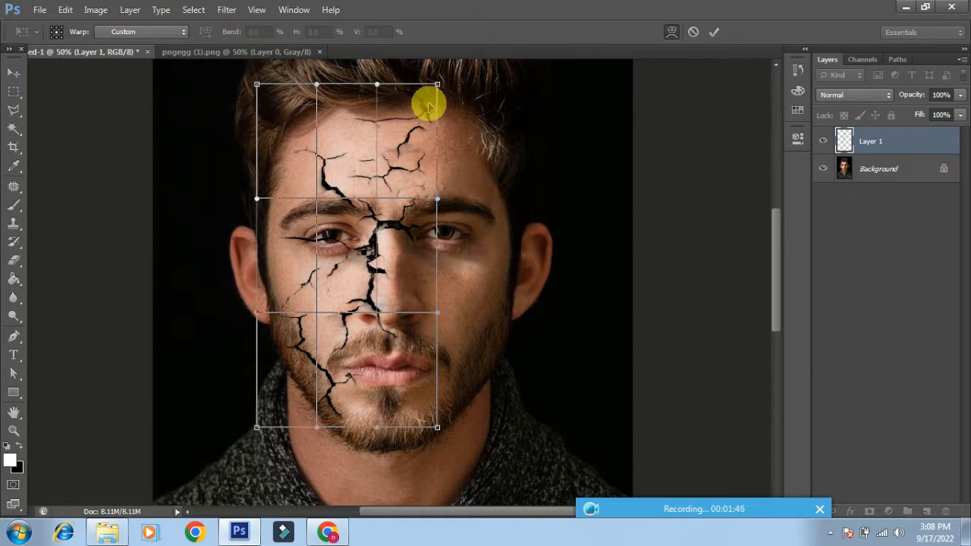
pyautogui.moveTo(437, 85); pyautogui.dragTo(475, 105)
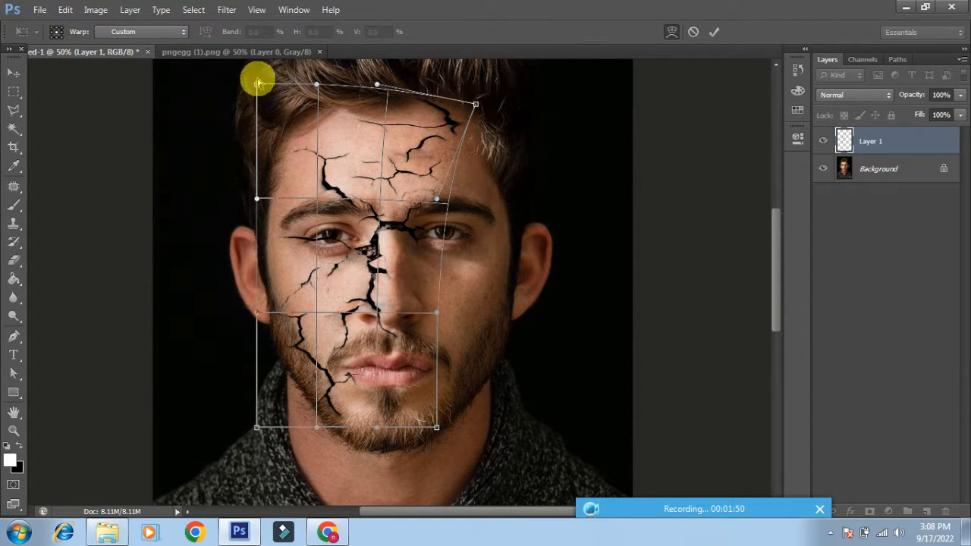
pyautogui.moveTo(376, 86); pyautogui.dragTo(389, 105)
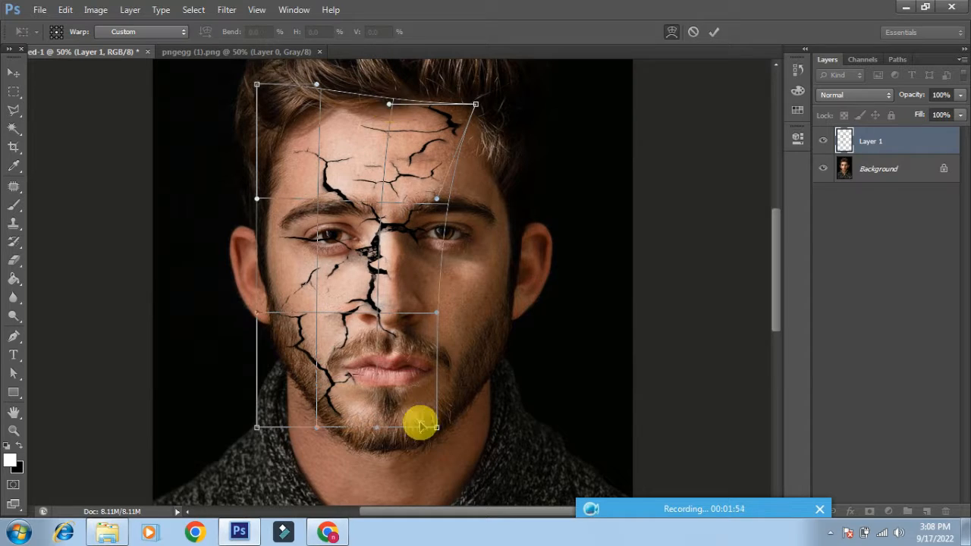
pyautogui.moveTo(255, 311)
pyautogui.mouseDown()
pyautogui.moveTo(278, 310)
pyautogui.moveTo(261, 304)
pyautogui.mouseUp()
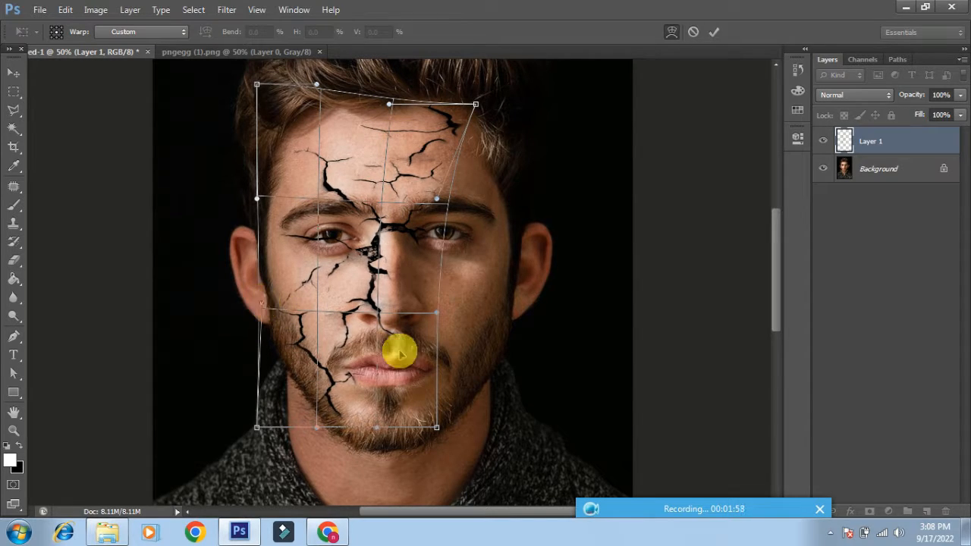
pyautogui.moveTo(256, 85)
pyautogui.mouseDown()
pyautogui.moveTo(229, 82)
pyautogui.moveTo(241, 94)
pyautogui.mouseUp()
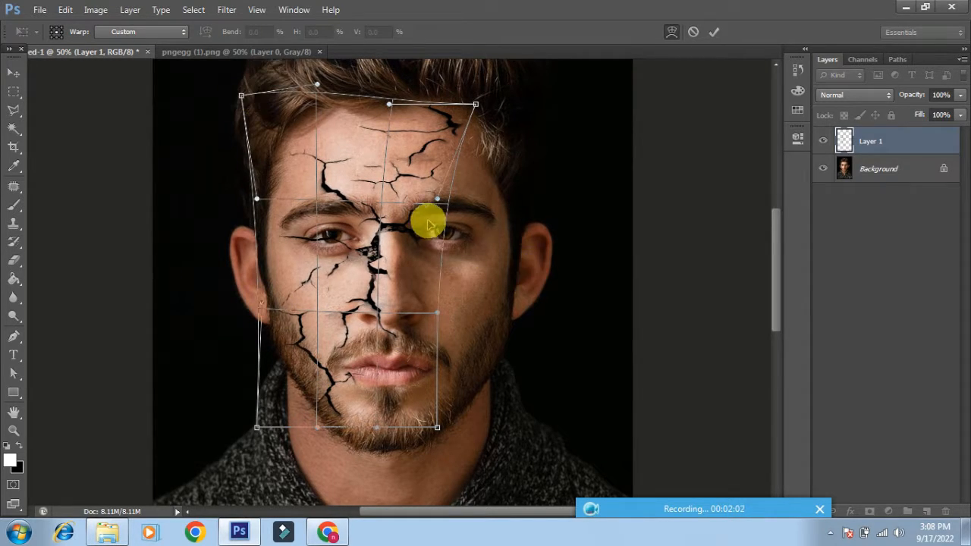
pyautogui.press('Return')
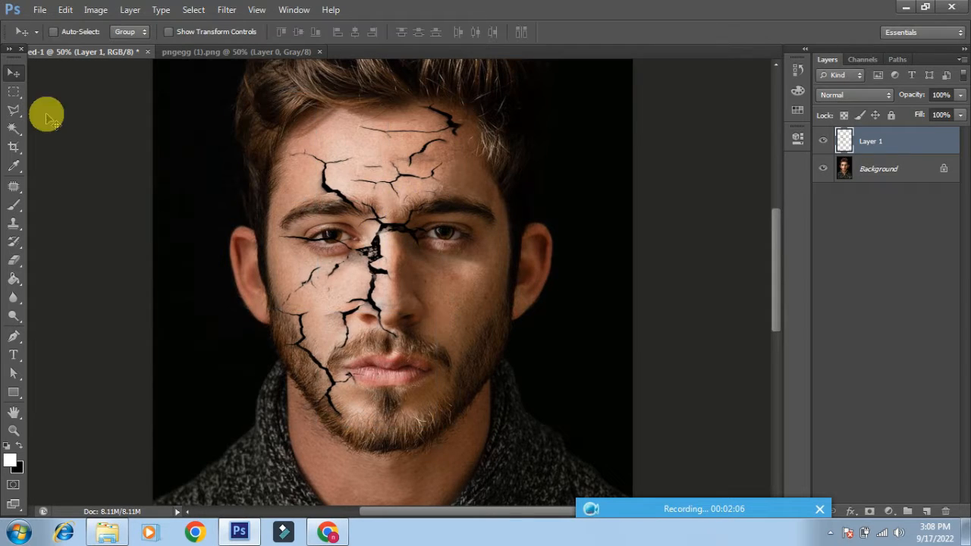
# - Erase the parts of the crack layer that run across both eyes and from the nostril into the moustache
pyautogui.hotkey('ctrl', '+')
pyautogui.click(12, 221)
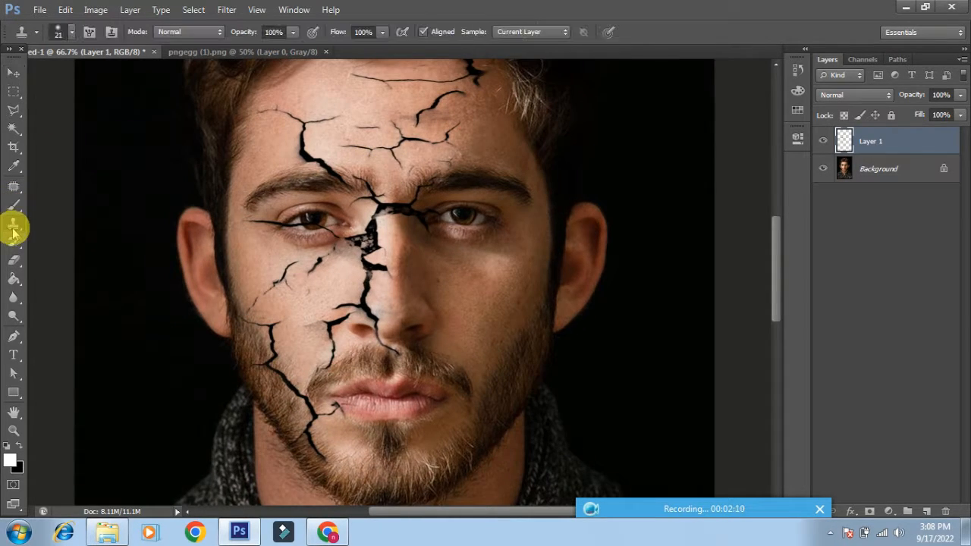
pyautogui.click(14, 260)
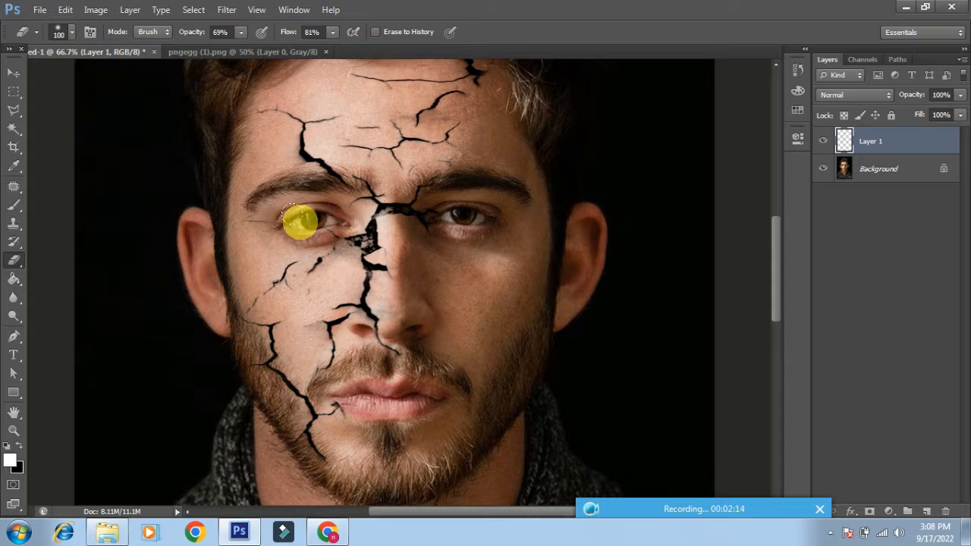
pyautogui.moveTo(249, 223); pyautogui.dragTo(308, 227)
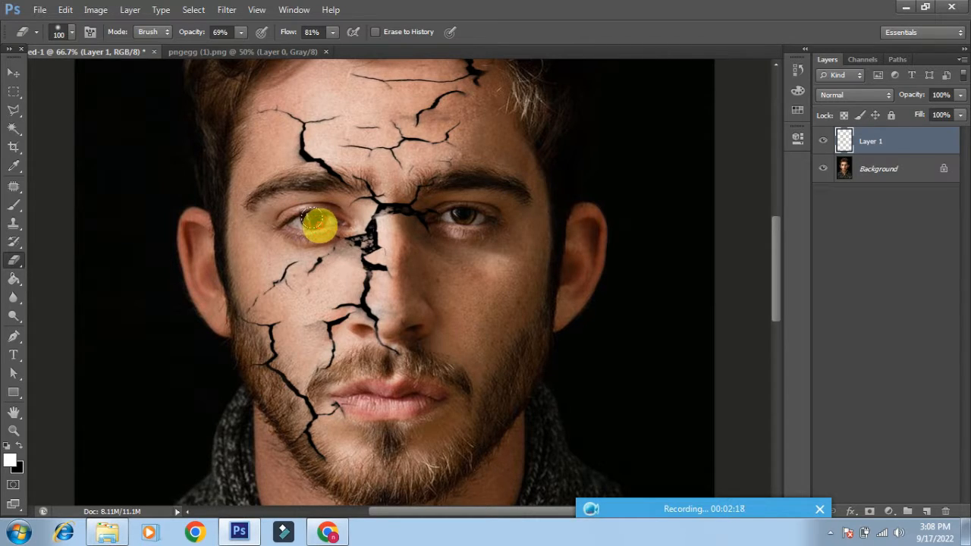
pyautogui.moveTo(382, 345); pyautogui.dragTo(389, 345)
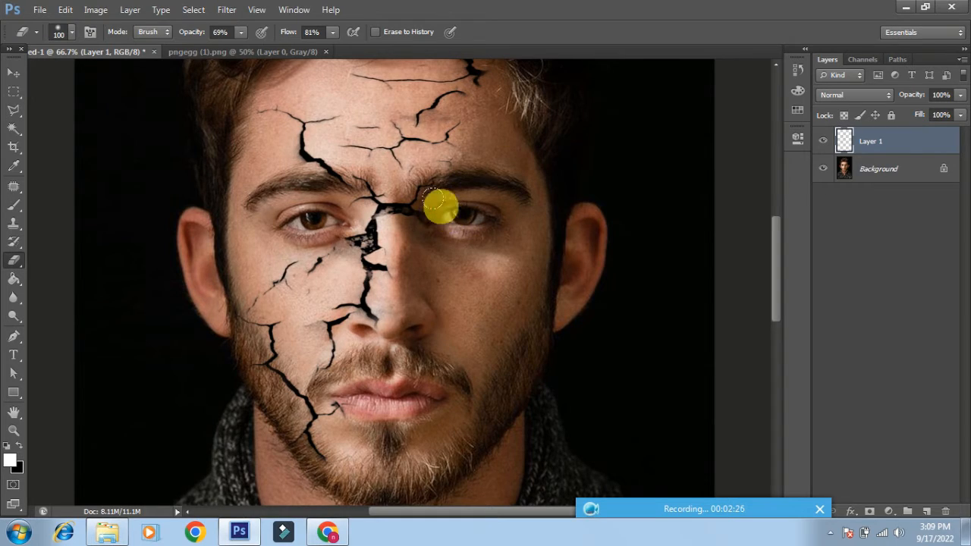
pyautogui.moveTo(426, 226); pyautogui.dragTo(410, 274)
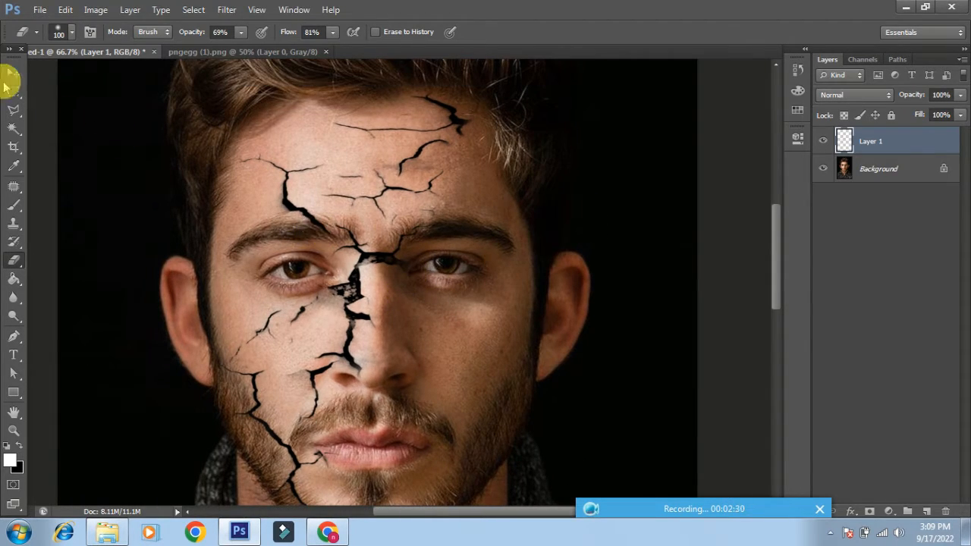
pyautogui.click(12, 74)
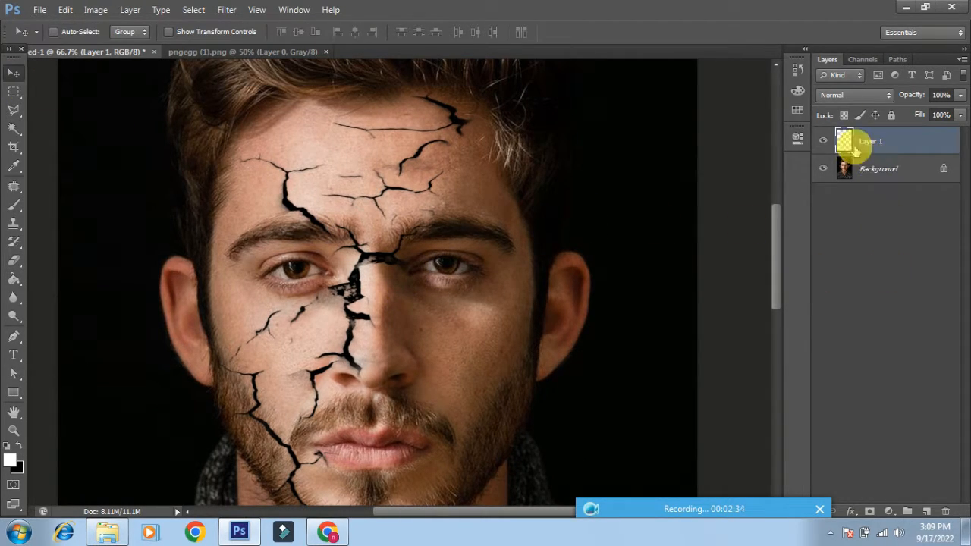
pyautogui.click(869, 511)
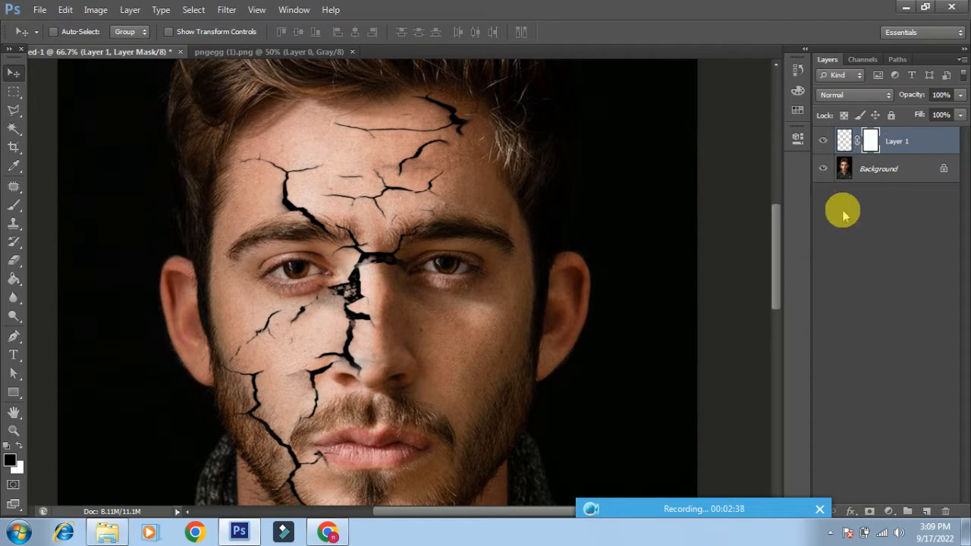
pyautogui.click(946, 512)
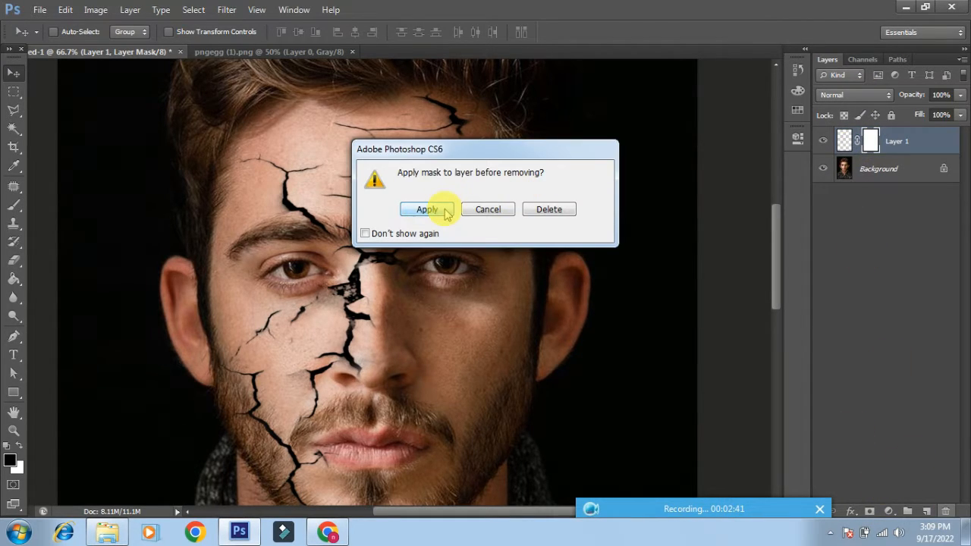
pyautogui.click(573, 212)
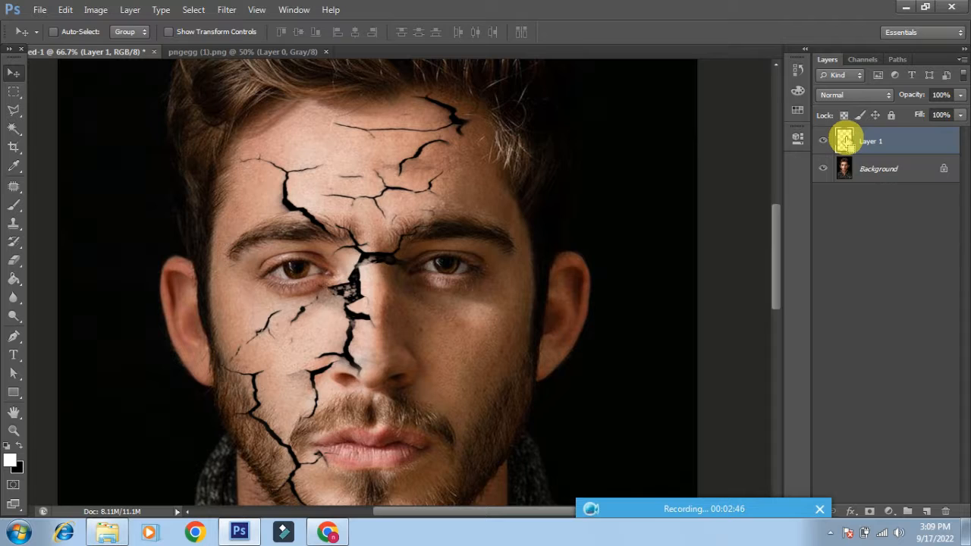
pyautogui.hotkey('ctrl', 'i')
pyautogui.hotkey('ctrl', 'z')
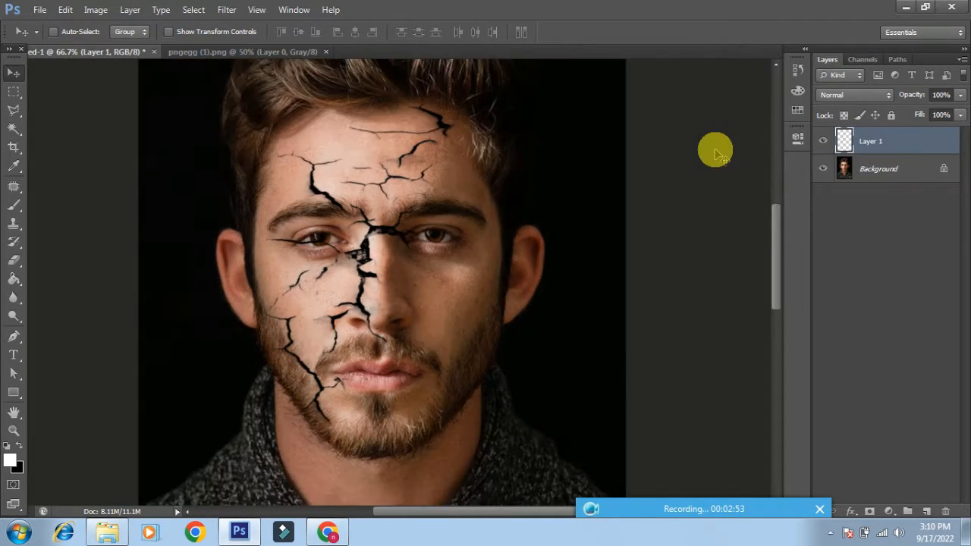
# - Copy the cracks from pngegg (1).png into the portrait again and position them over the uncracked half of the face
pyautogui.hotkey('ctrl', '0')
pyautogui.click(251, 51)
pyautogui.moveTo(371, 194); pyautogui.dragTo(344, 216)
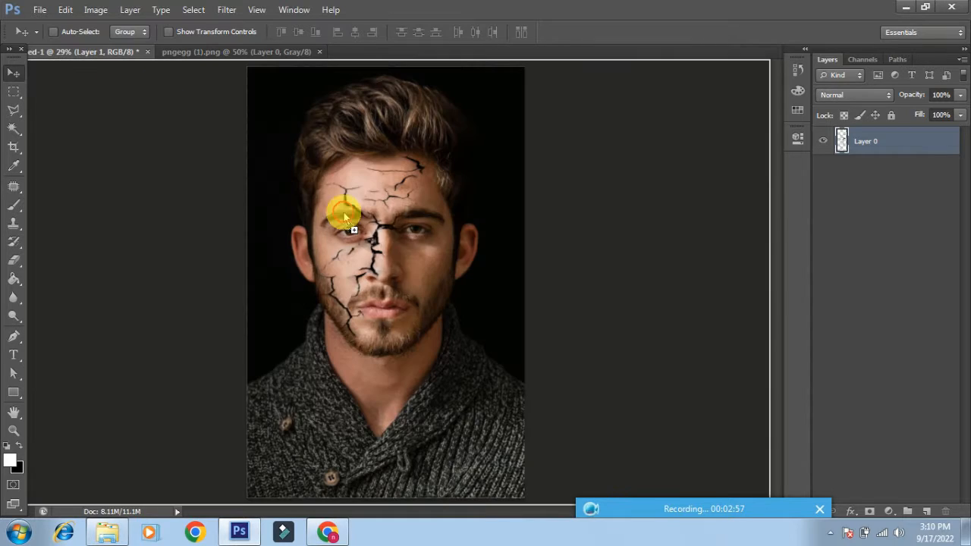
pyautogui.moveTo(405, 259); pyautogui.dragTo(435, 263)
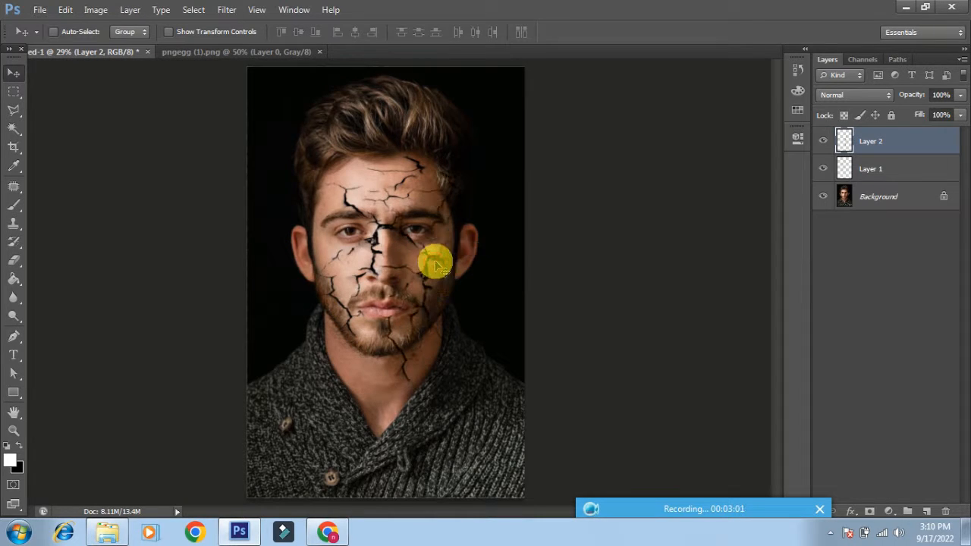
# - Scale the second crack layer down in height and width so it fits between the forehead and the chin
pyautogui.hotkey('ctrl', 't')
pyautogui.hotkey('ctrl', '-')
pyautogui.hotkey('ctrl', '+')
pyautogui.hotkey('ctrl', '+')
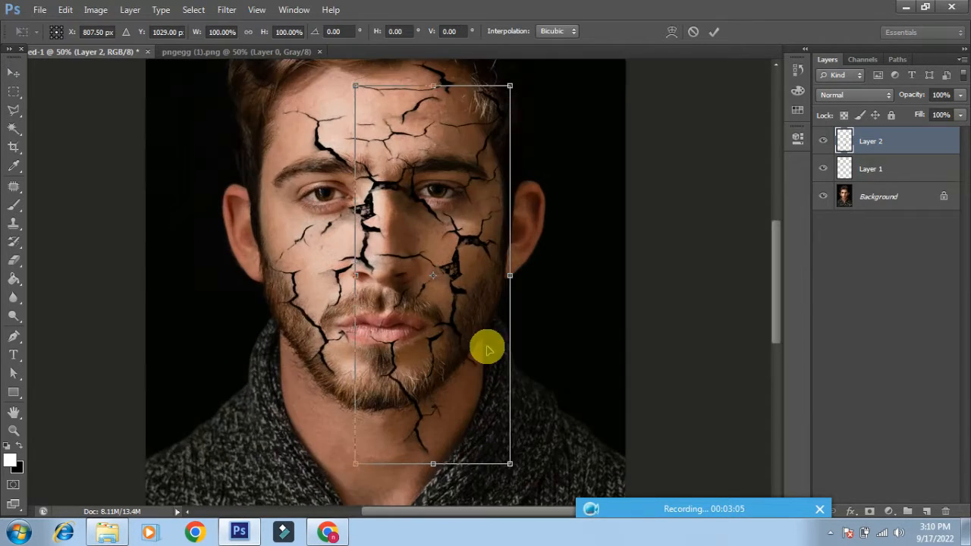
pyautogui.moveTo(433, 462); pyautogui.dragTo(427, 384)
pyautogui.moveTo(509, 86); pyautogui.dragTo(463, 141)
# - Warp the second crack layer outward along the cheek and jaw to follow the contour of the face, and apply it
pyautogui.rightClick(471, 154)
pyautogui.click(516, 267)
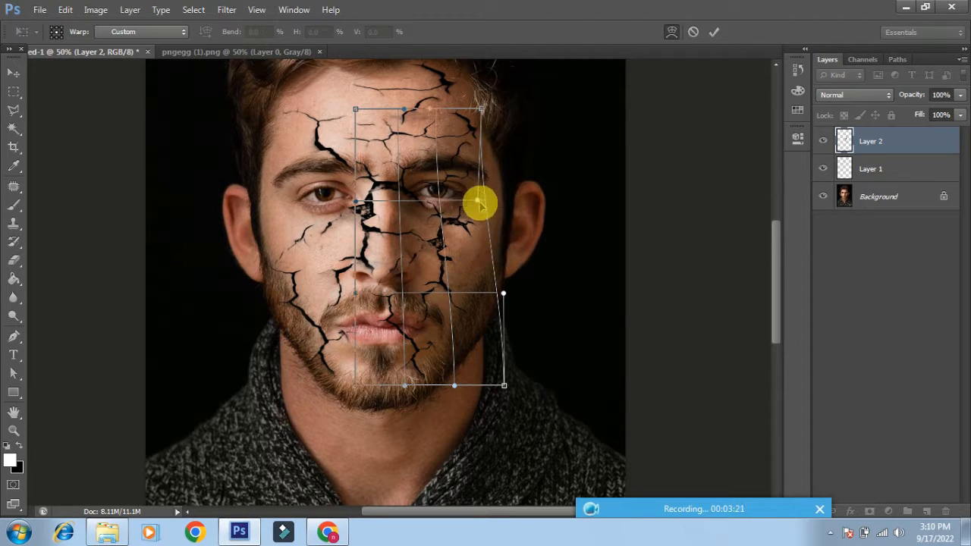
pyautogui.moveTo(466, 261); pyautogui.dragTo(483, 267)
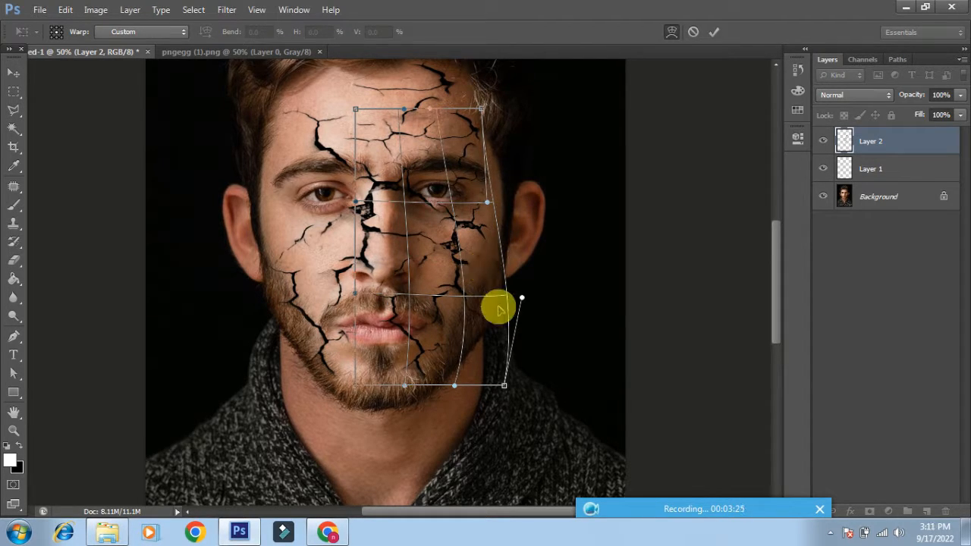
pyautogui.moveTo(516, 300); pyautogui.dragTo(521, 295)
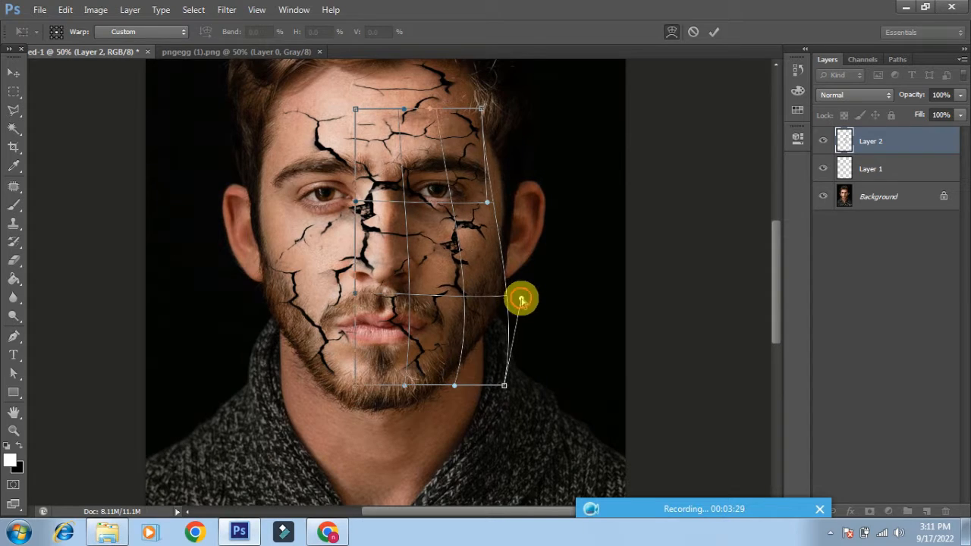
pyautogui.press('Return')
# - Merge the second crack layer down into Layer 1 and hide the merged cracks with an inverted layer mask
pyautogui.hotkey('ctrl', 'e')
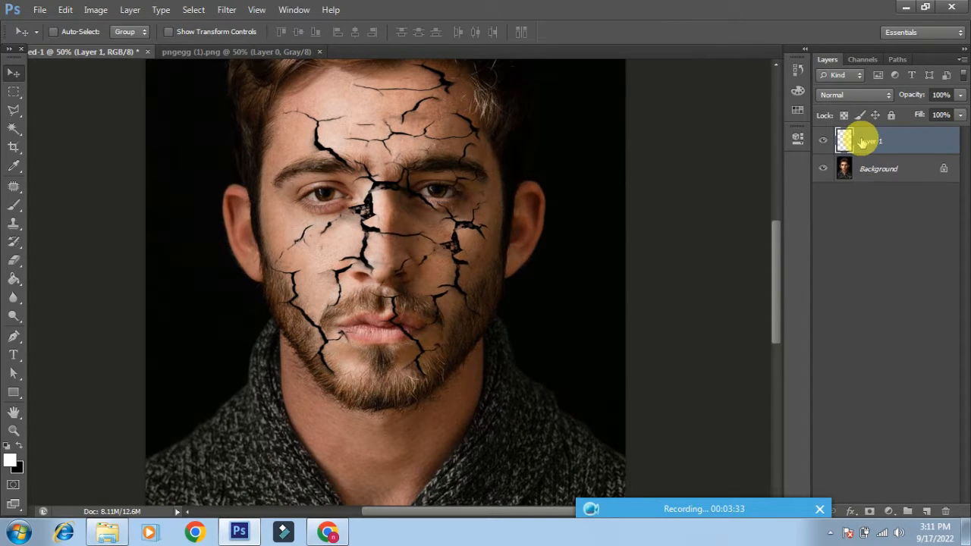
pyautogui.click(870, 512)
pyautogui.hotkey('ctrl', 'i')
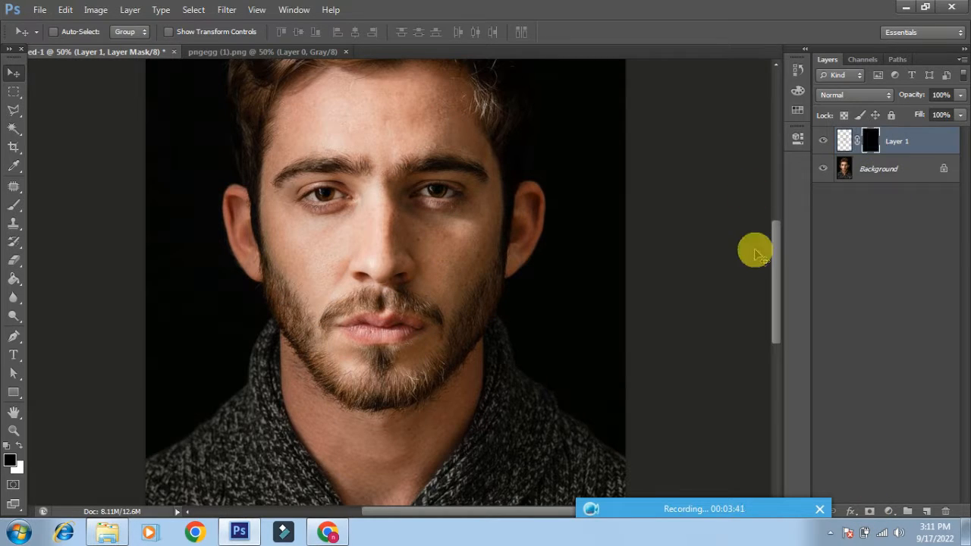
# - Reveal the forehead cracks by painting white on the layer mask with a 150 px brush
pyautogui.click(15, 206)
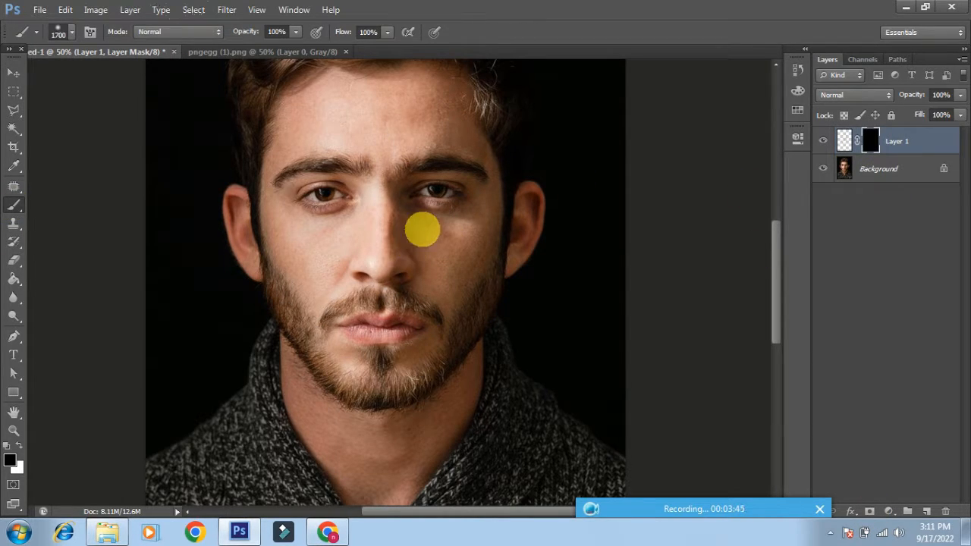
pyautogui.press('[')
pyautogui.press('[')
pyautogui.press('[')
pyautogui.press('[')
pyautogui.press('[')
pyautogui.press('[')
pyautogui.press('[')
pyautogui.press('[')
pyautogui.press('[')
pyautogui.press('[')
pyautogui.press('[')
pyautogui.press('[')
pyautogui.press('[')
pyautogui.press('[')
pyautogui.press('[')
pyautogui.press('[')
pyautogui.press('[')
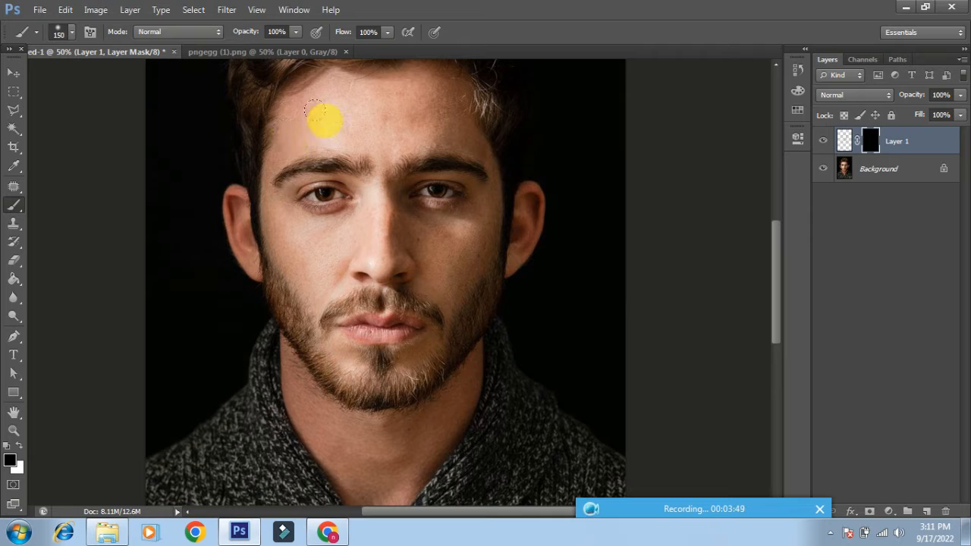
pyautogui.click(19, 446)
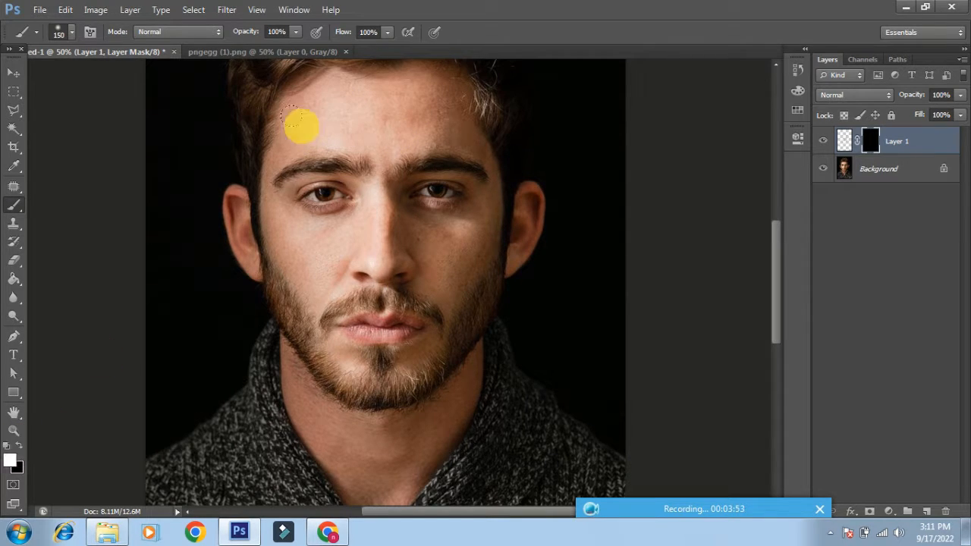
pyautogui.moveTo(304, 123)
pyautogui.mouseDown()
pyautogui.moveTo(382, 111)
pyautogui.moveTo(343, 101)
pyautogui.moveTo(301, 104)
pyautogui.moveTo(305, 121)
pyautogui.moveTo(383, 106)
pyautogui.moveTo(445, 123)
pyautogui.moveTo(397, 123)
pyautogui.mouseUp()
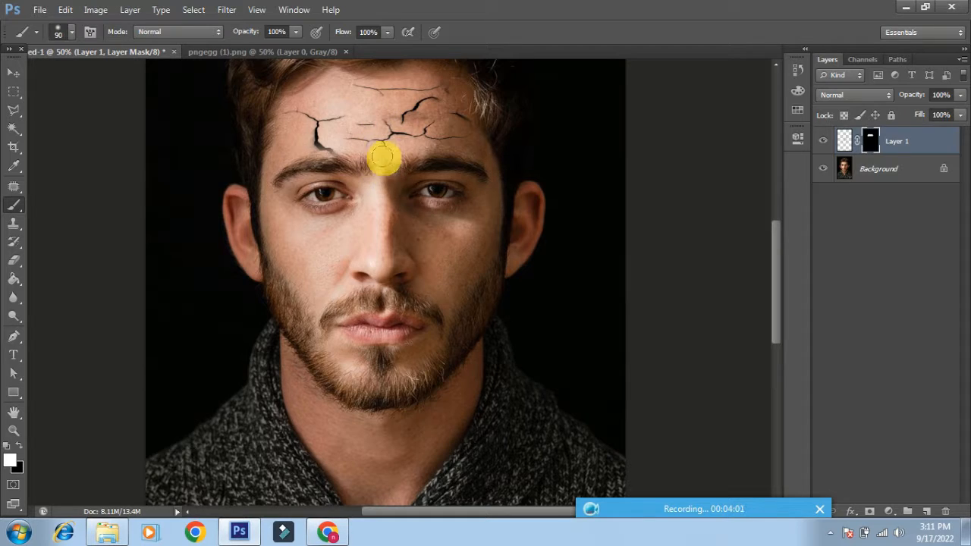
# - Reveal the cracks on the nose, cheeks and jaw with a 90 px white brush on the mask, leaving eyes and lips clear
pyautogui.moveTo(383, 189)
pyautogui.mouseDown()
pyautogui.moveTo(390, 215)
pyautogui.moveTo(298, 225)
pyautogui.moveTo(332, 240)
pyautogui.mouseUp()
pyautogui.moveTo(319, 281)
pyautogui.mouseDown()
pyautogui.moveTo(291, 271)
pyautogui.moveTo(274, 230)
pyautogui.moveTo(289, 235)
pyautogui.moveTo(311, 303)
pyautogui.moveTo(295, 308)
pyautogui.moveTo(335, 358)
pyautogui.moveTo(314, 341)
pyautogui.moveTo(357, 368)
pyautogui.moveTo(404, 365)
pyautogui.moveTo(336, 359)
pyautogui.moveTo(419, 353)
pyautogui.moveTo(458, 326)
pyautogui.moveTo(460, 309)
pyautogui.moveTo(426, 282)
pyautogui.moveTo(444, 279)
pyautogui.moveTo(423, 270)
pyautogui.moveTo(414, 238)
pyautogui.moveTo(426, 223)
pyautogui.moveTo(416, 219)
pyautogui.moveTo(480, 219)
pyautogui.moveTo(485, 210)
pyautogui.moveTo(416, 235)
pyautogui.moveTo(477, 233)
pyautogui.moveTo(456, 274)
pyautogui.moveTo(487, 213)
pyautogui.mouseUp()
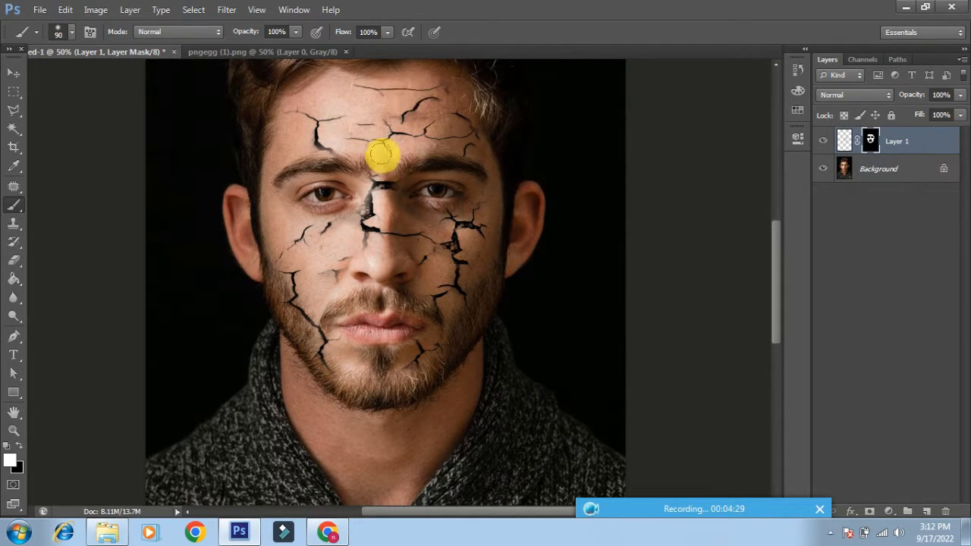
pyautogui.moveTo(372, 235)
pyautogui.mouseDown()
pyautogui.moveTo(300, 223)
pyautogui.moveTo(354, 220)
pyautogui.moveTo(323, 254)
pyautogui.moveTo(357, 249)
pyautogui.moveTo(334, 257)
pyautogui.moveTo(315, 289)
pyautogui.mouseUp()
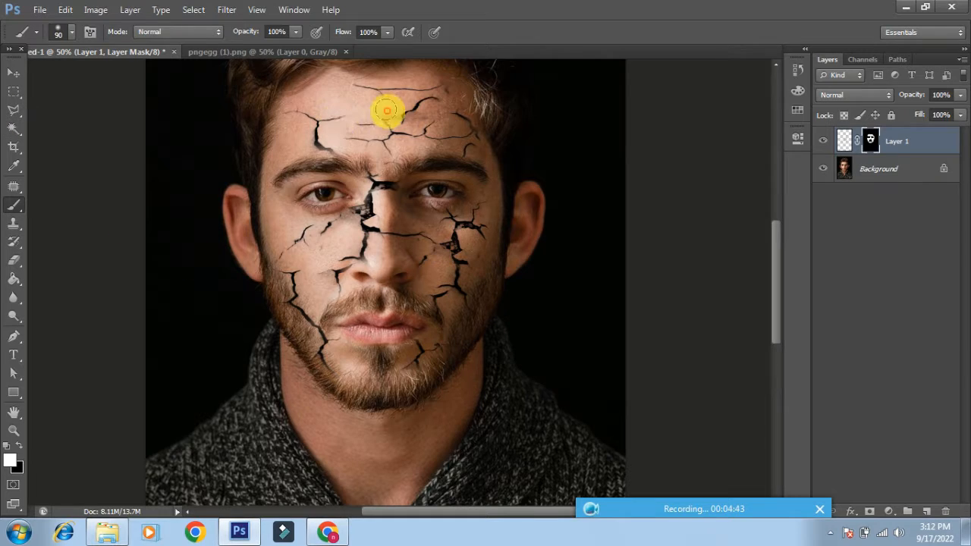
# - Blend Layer 1 into the skin using Blend If, with the Underlying Layer sliders at 28 and 254
pyautogui.click(14, 73)
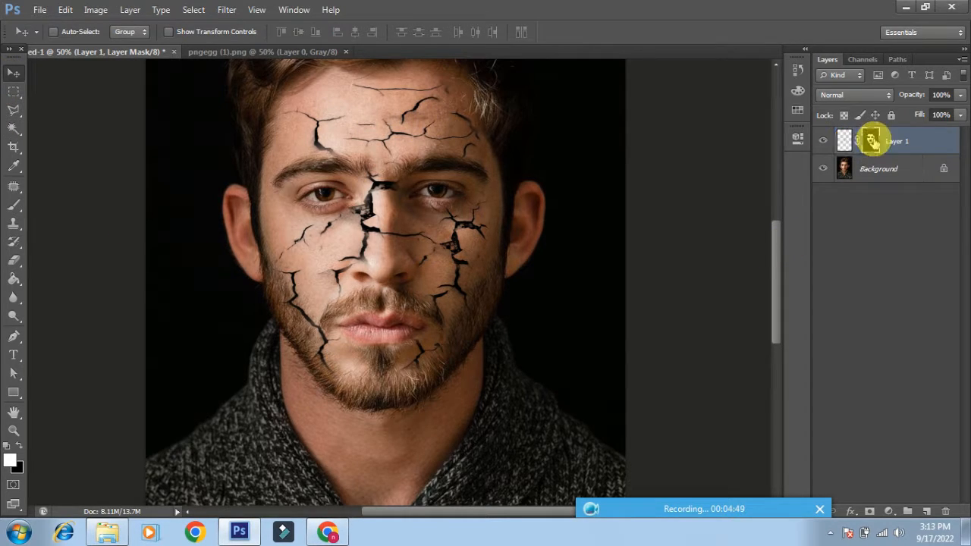
pyautogui.click(888, 511)
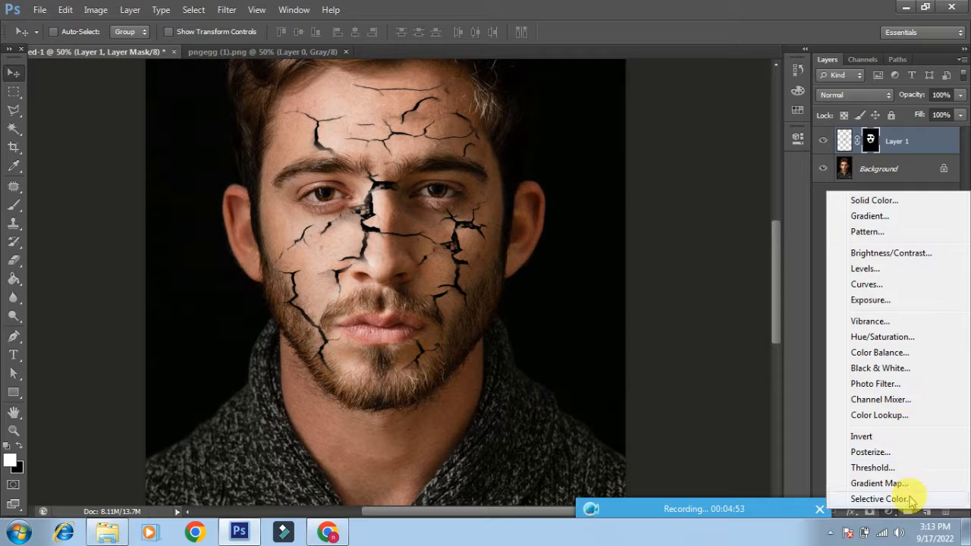
pyautogui.click(861, 516)
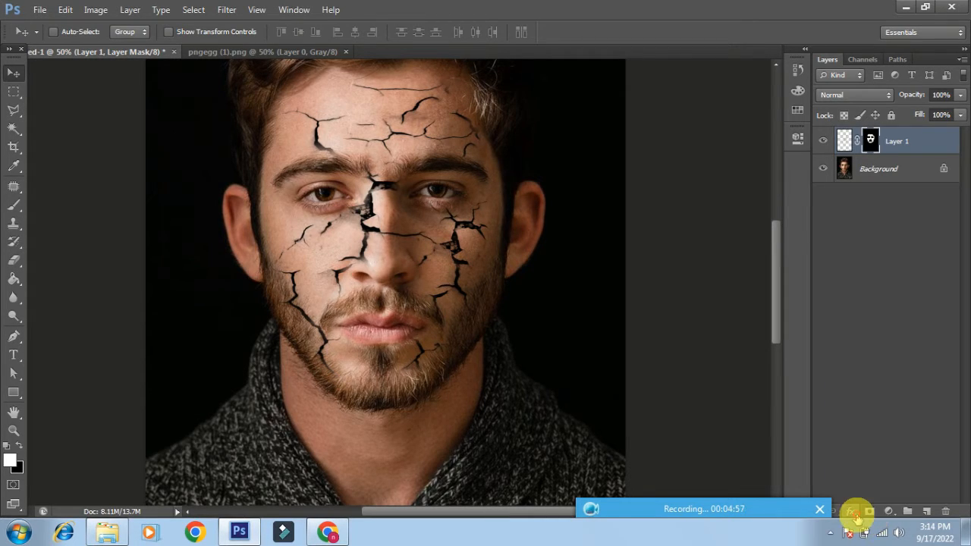
pyautogui.click(860, 516)
pyautogui.click(883, 339)
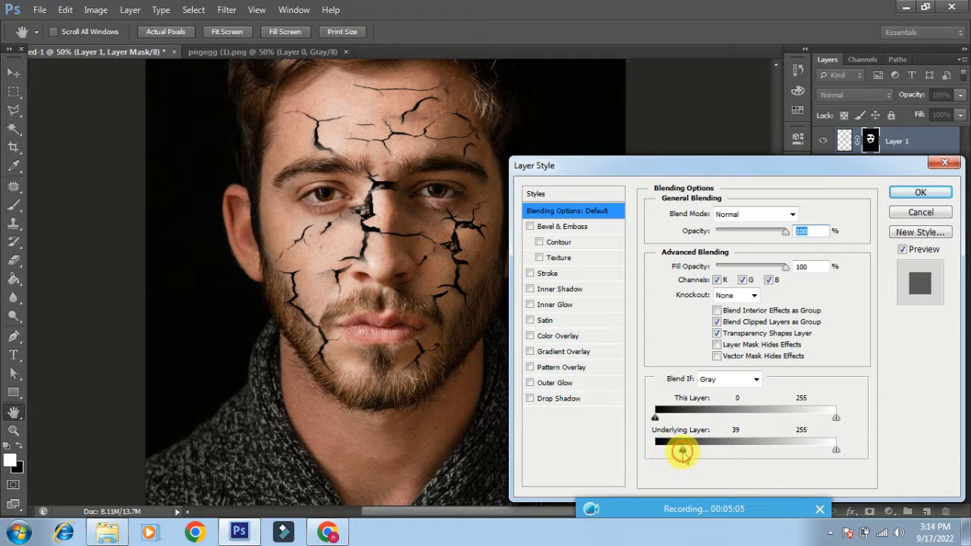
pyautogui.moveTo(656, 451); pyautogui.dragTo(657, 453)
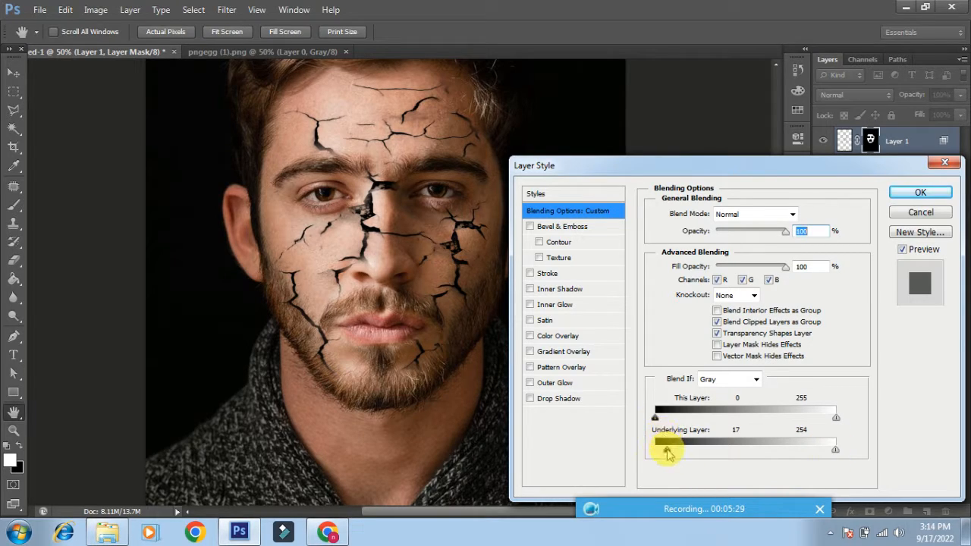
pyautogui.moveTo(704, 453); pyautogui.dragTo(689, 452)
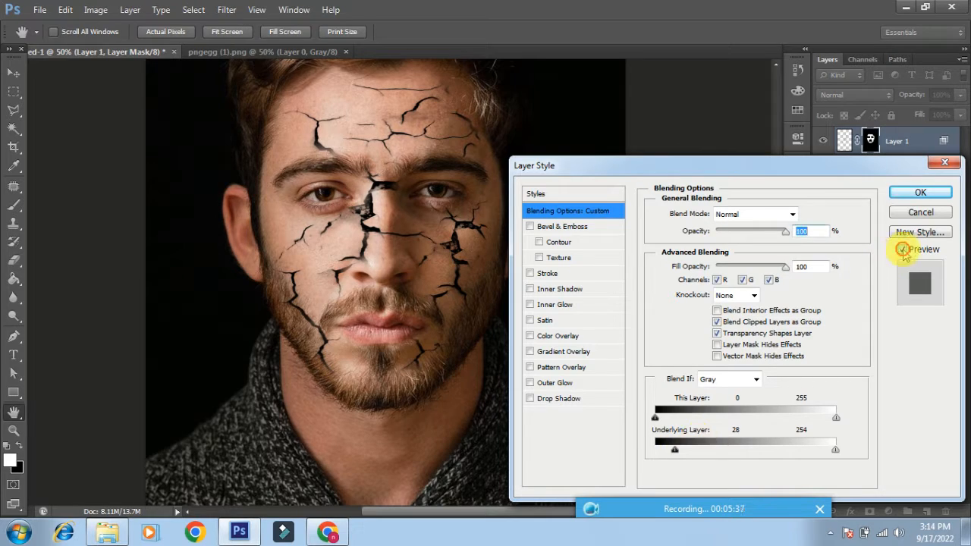
pyautogui.click(915, 192)
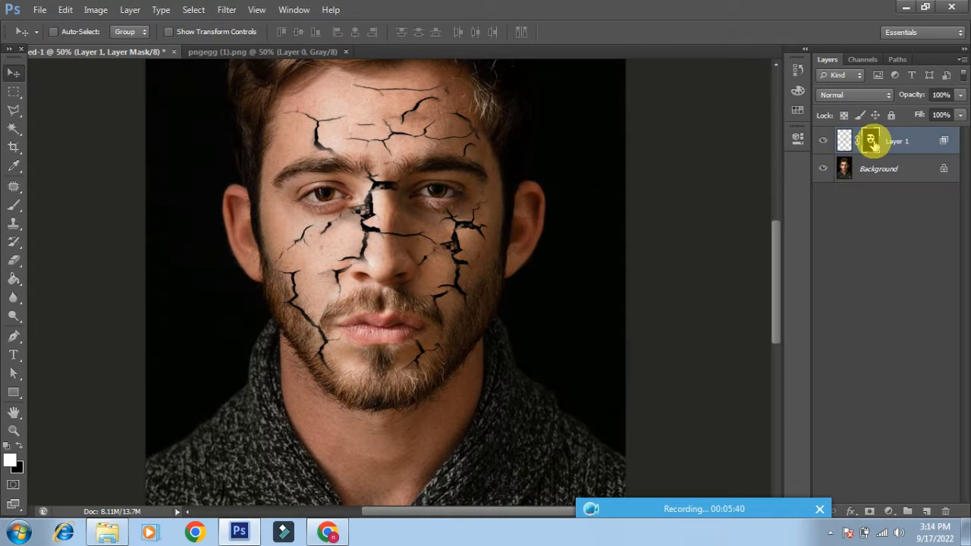
# - Add an Exposure adjustment layer above Layer 1 with exposure +0.33 and invert its mask to black
pyautogui.click(889, 511)
pyautogui.click(869, 297)
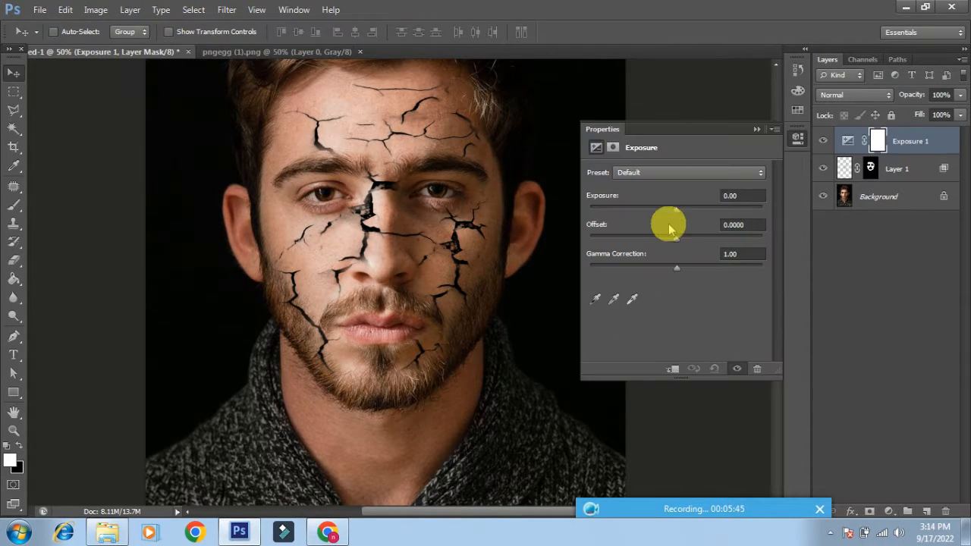
pyautogui.moveTo(676, 215); pyautogui.dragTo(680, 213)
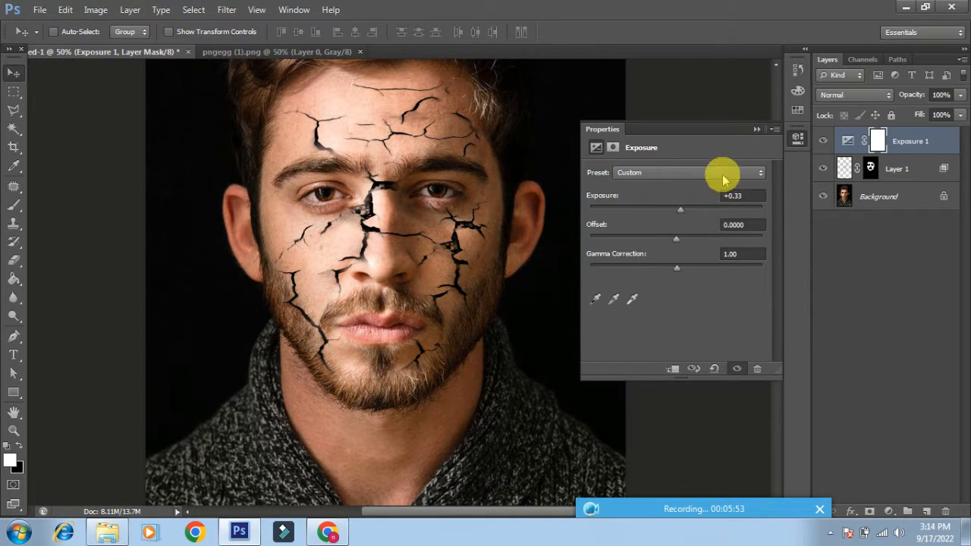
pyautogui.click(757, 130)
pyautogui.hotkey('ctrl', 'i')
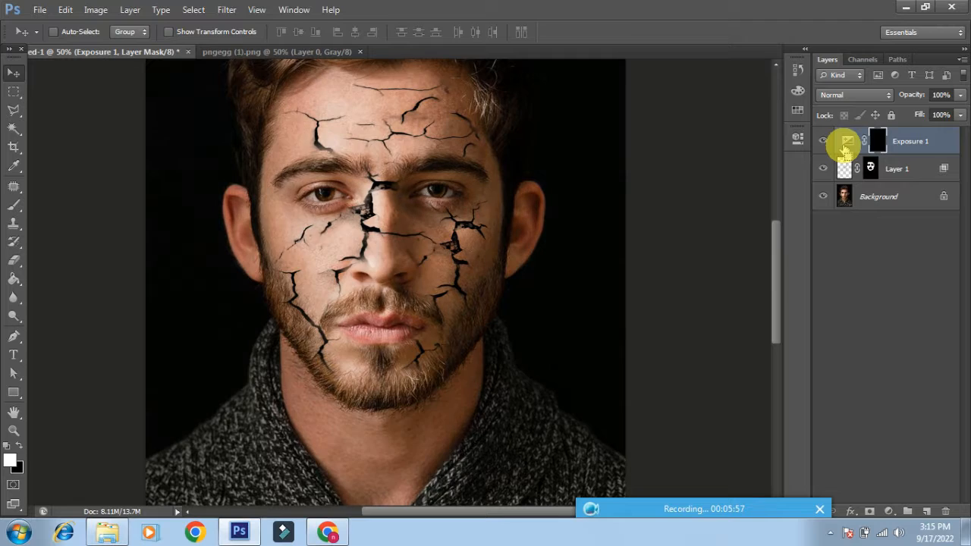
# - Prepare a white 7 px brush at 17% flow for close-up forehead work and make Layer 1's image the painting target
pyautogui.click(14, 204)
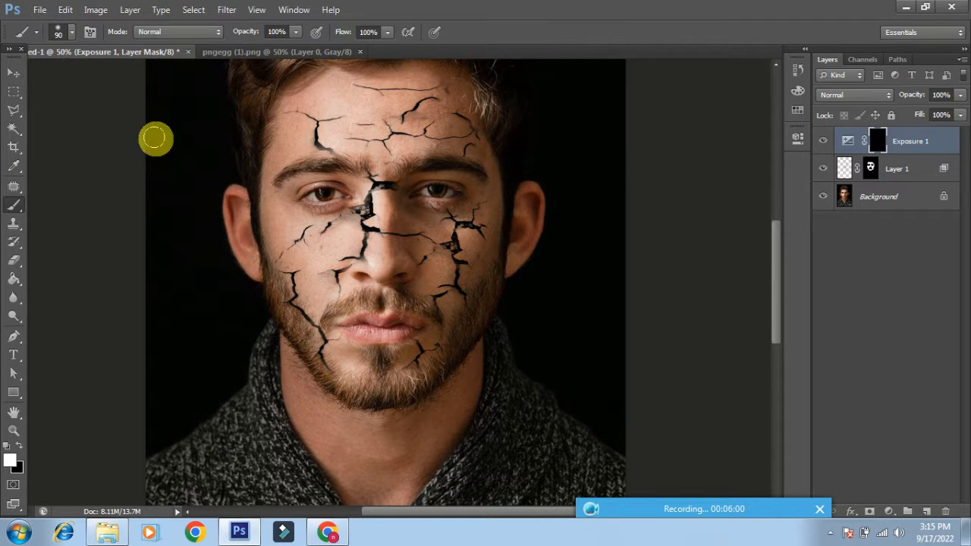
pyautogui.click(387, 32)
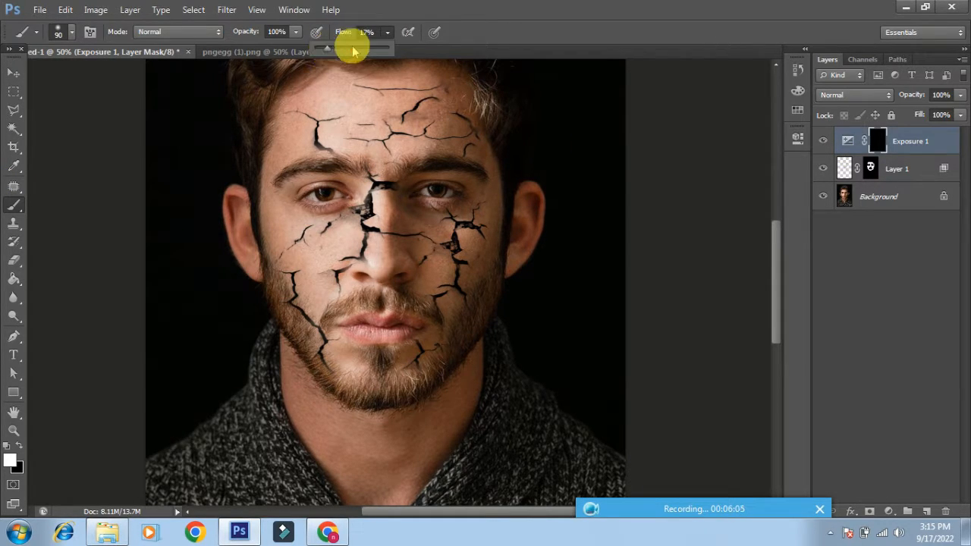
pyautogui.click(339, 187)
pyautogui.hotkey('ctrl', '+')
pyautogui.hotkey('ctrl', '+')
pyautogui.hotkey('ctrl', '+')
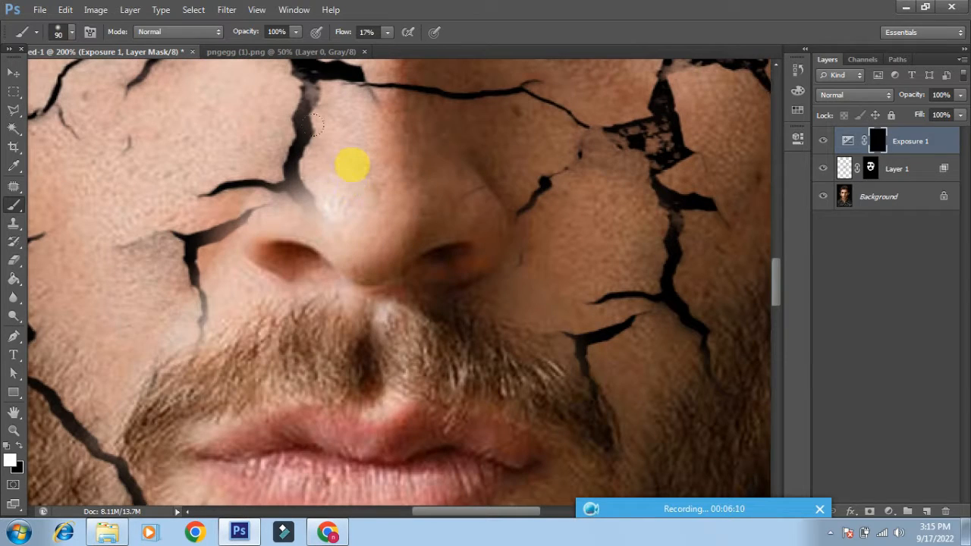
pyautogui.moveTo(353, 164); pyautogui.dragTo(345, 492)
pyautogui.moveTo(255, 243); pyautogui.dragTo(352, 474)
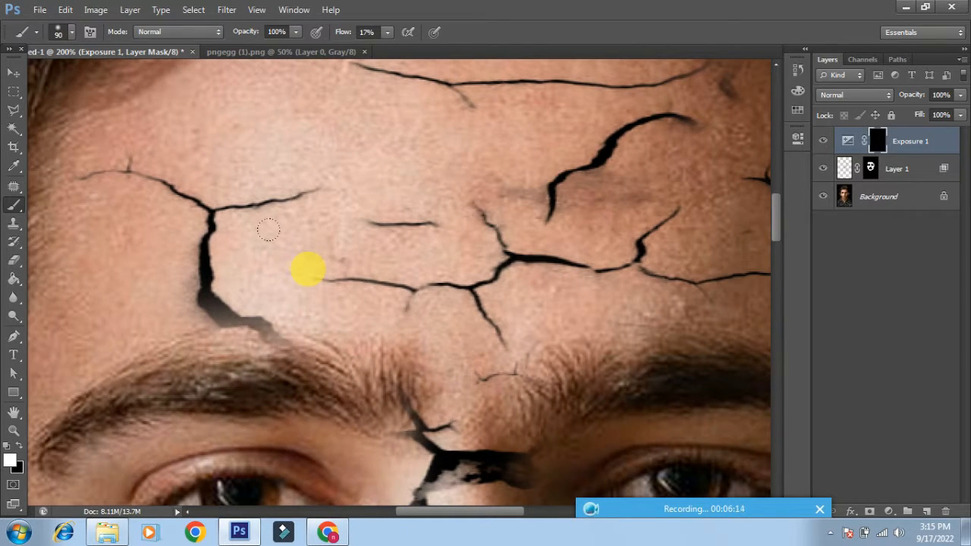
pyautogui.press('[')
pyautogui.press('[')
pyautogui.press('[')
pyautogui.press('[')
pyautogui.press('[')
pyautogui.press('[')
pyautogui.press('[')
pyautogui.press('[')
pyautogui.press('[')
pyautogui.press('[')
pyautogui.press('[')
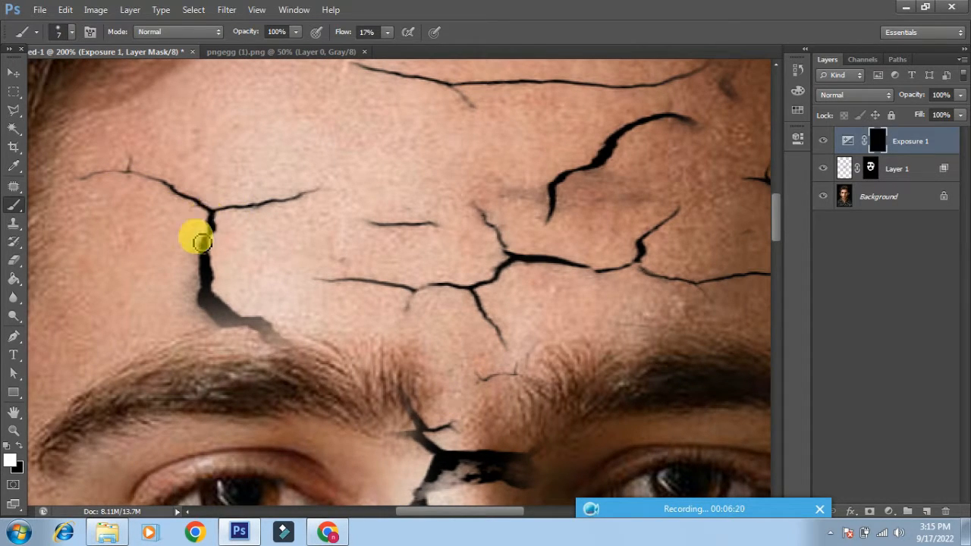
pyautogui.click(846, 170)
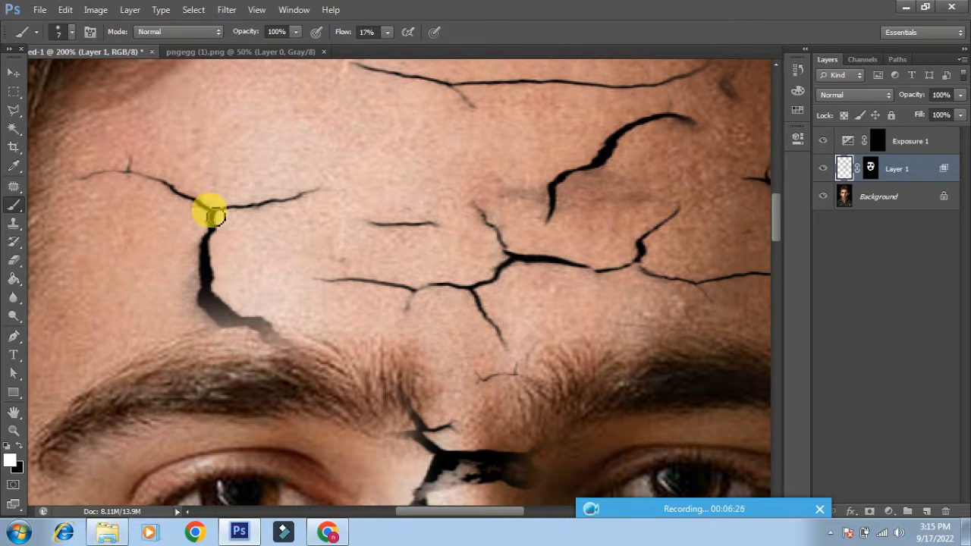
# - Try painting a white highlight along the forked forehead crack with the 7 px brush
pyautogui.moveTo(216, 218)
pyautogui.mouseDown()
pyautogui.moveTo(225, 241)
pyautogui.moveTo(204, 235)
pyautogui.moveTo(211, 225)
pyautogui.moveTo(200, 286)
pyautogui.moveTo(207, 319)
pyautogui.moveTo(223, 334)
pyautogui.moveTo(225, 217)
pyautogui.moveTo(162, 202)
pyautogui.moveTo(209, 221)
pyautogui.moveTo(148, 189)
pyautogui.moveTo(79, 176)
pyautogui.mouseUp()
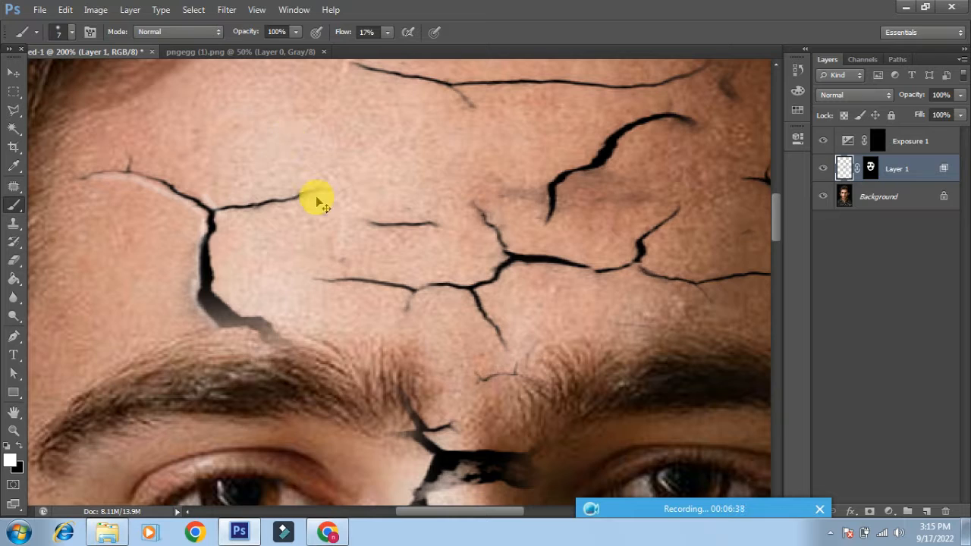
pyautogui.hotkey('ctrl', 'z')
# - Paint thin white highlights along the edges of the forked forehead crack with a 3 px brush at 15% flow
pyautogui.click(386, 33)
pyautogui.moveTo(388, 48); pyautogui.dragTo(387, 49)
pyautogui.click(451, 78)
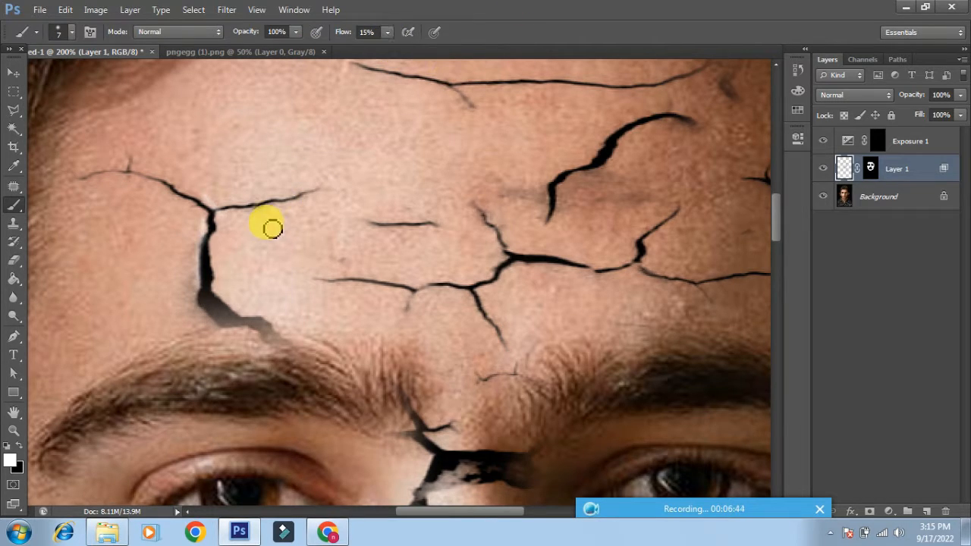
pyautogui.press('[')
pyautogui.press('[')
pyautogui.press('[')
pyautogui.press('[')
pyautogui.press('[')
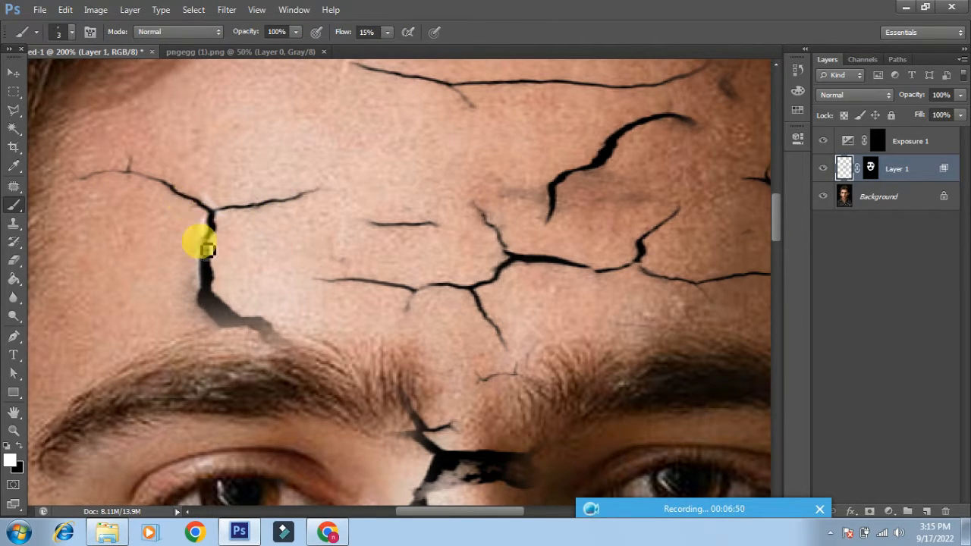
pyautogui.moveTo(215, 225)
pyautogui.mouseDown()
pyautogui.moveTo(215, 286)
pyautogui.moveTo(251, 324)
pyautogui.mouseUp()
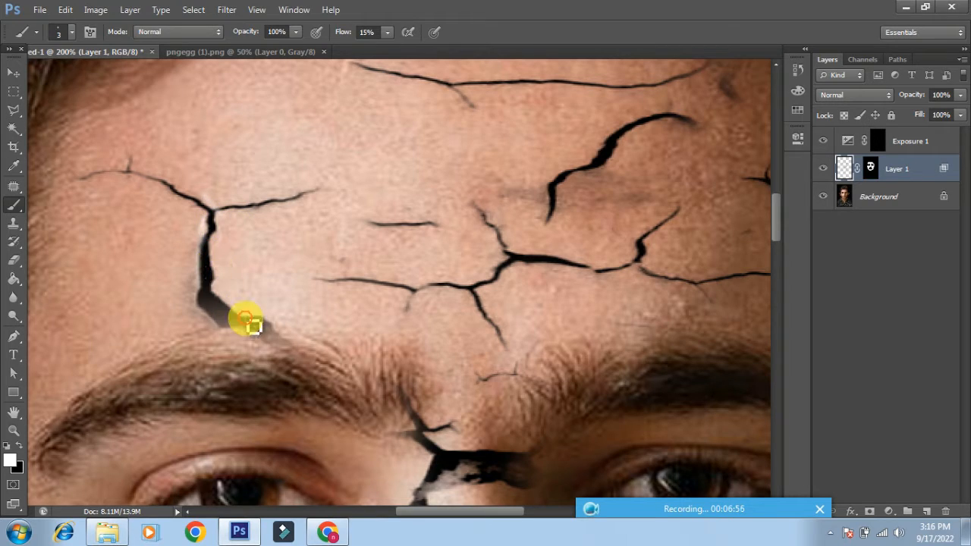
pyautogui.moveTo(157, 186); pyautogui.dragTo(225, 218)
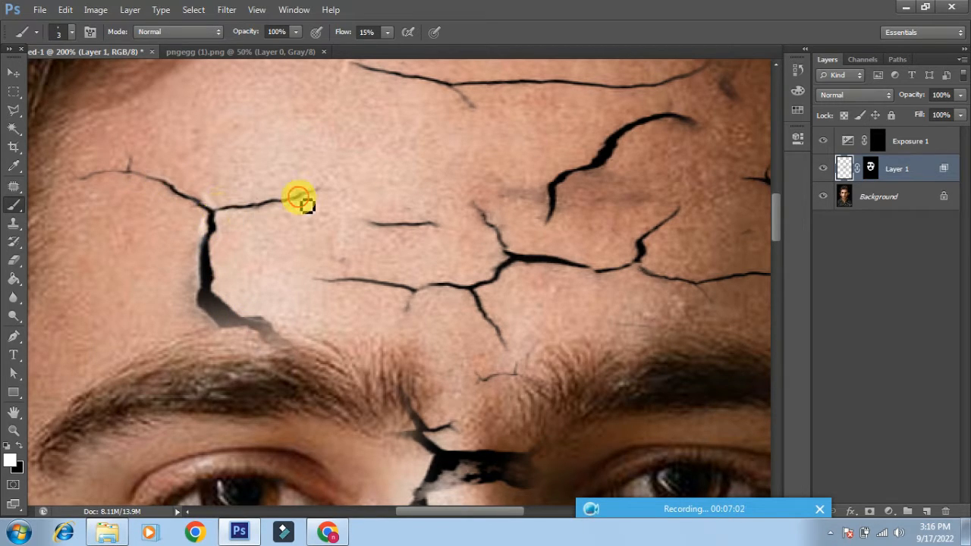
# - Paint white highlights along the curved crack across the forehead and the crack near the temple on Layer 1
pyautogui.moveTo(605, 230); pyautogui.dragTo(485, 289)
pyautogui.moveTo(544, 174); pyautogui.dragTo(431, 248)
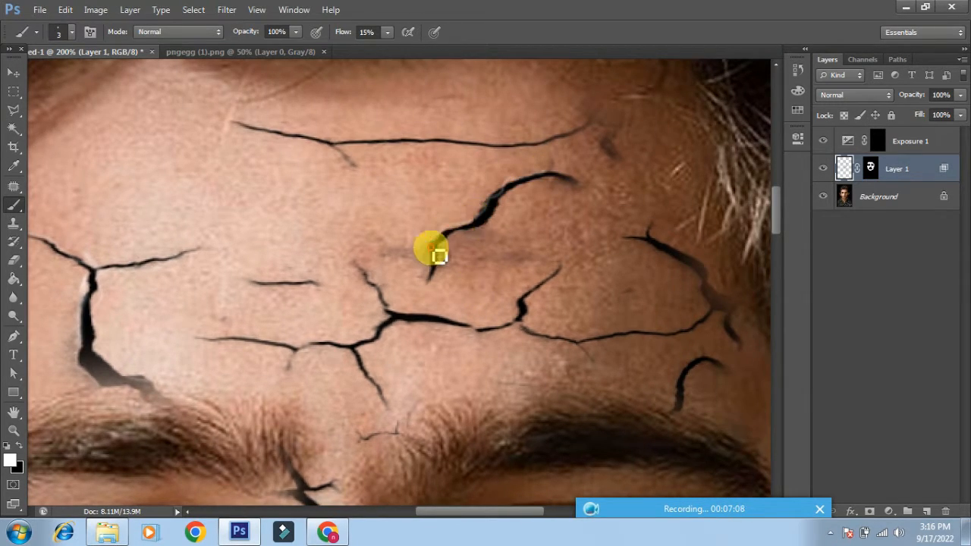
pyautogui.moveTo(563, 188)
pyautogui.mouseDown()
pyautogui.moveTo(524, 203)
pyautogui.moveTo(455, 250)
pyautogui.mouseUp()
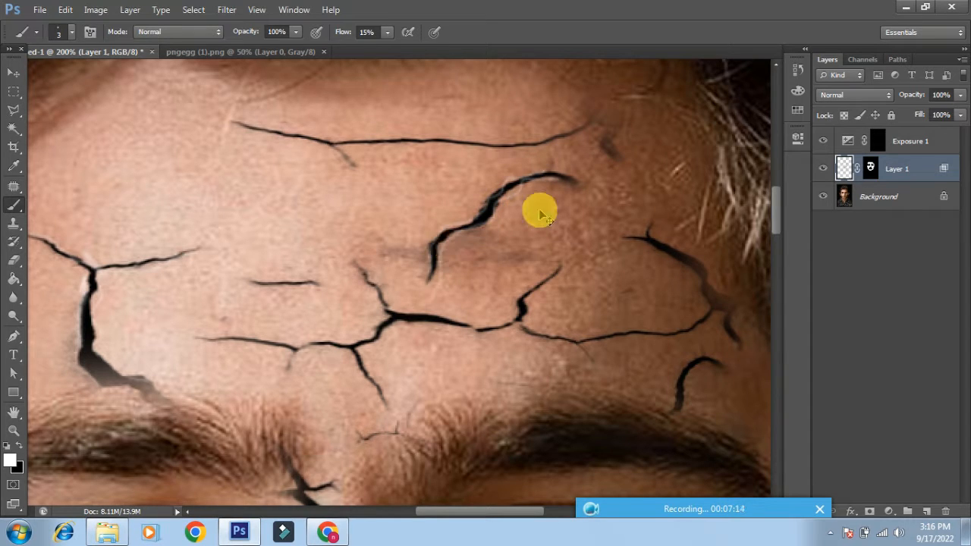
pyautogui.moveTo(625, 351); pyautogui.dragTo(472, 241)
pyautogui.moveTo(490, 141)
pyautogui.mouseDown()
pyautogui.moveTo(545, 167)
pyautogui.moveTo(570, 206)
pyautogui.mouseUp()
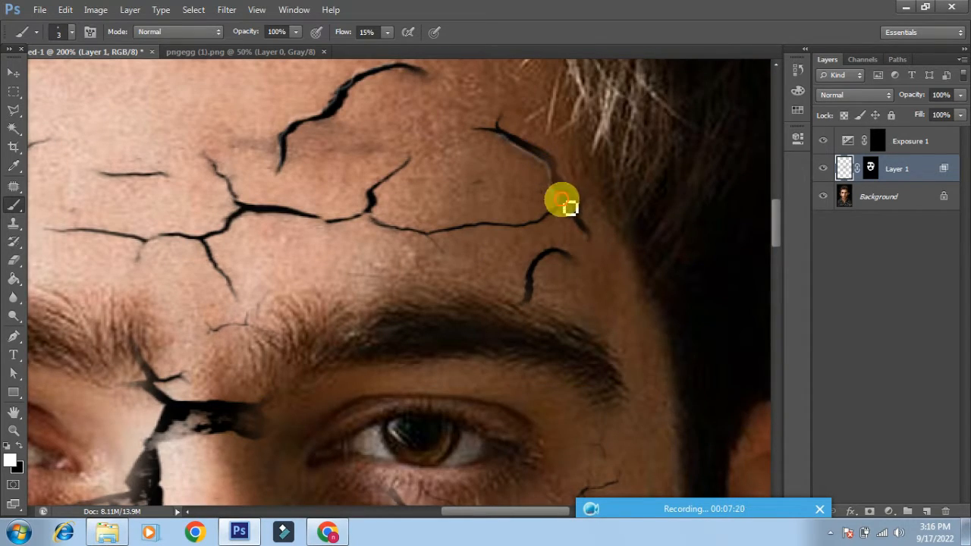
pyautogui.press('c')
pyautogui.moveTo(381, 291); pyautogui.dragTo(383, 282)
pyautogui.press('Escape')
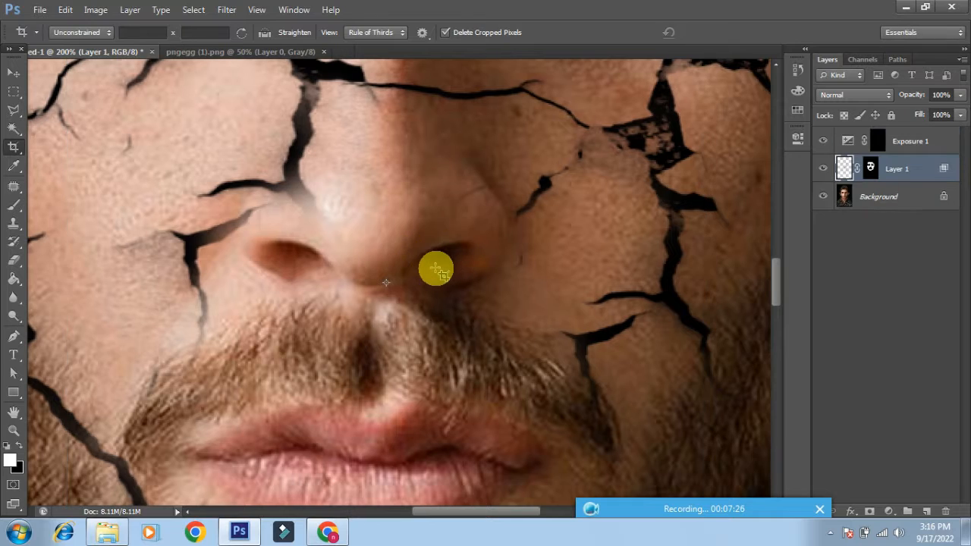
pyautogui.press('v')
pyautogui.click(13, 205)
# - Paint white edge highlights along the cracks on the nose, cheeks and beside the mouth on Layer 1
pyautogui.moveTo(332, 305); pyautogui.dragTo(443, 321)
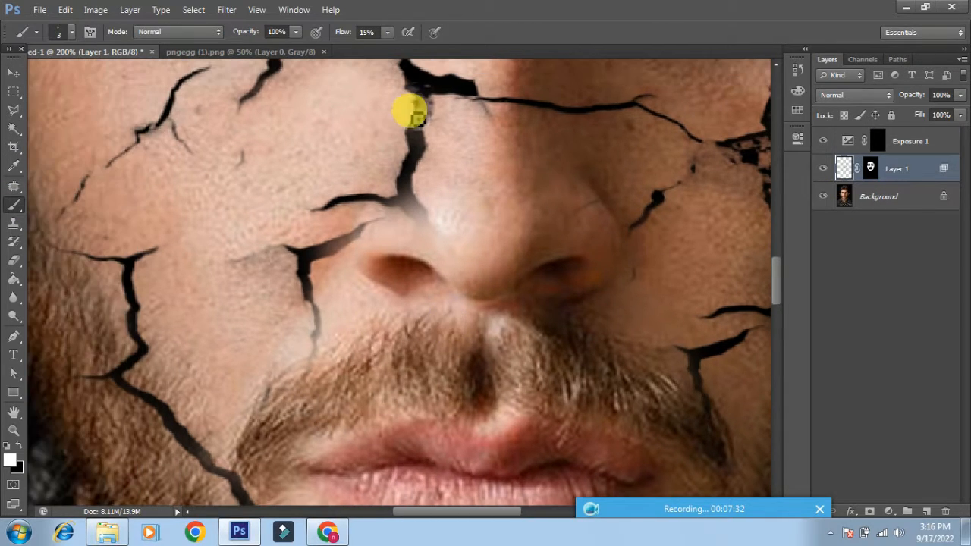
pyautogui.moveTo(409, 112)
pyautogui.mouseDown()
pyautogui.moveTo(403, 195)
pyautogui.moveTo(328, 209)
pyautogui.moveTo(308, 272)
pyautogui.moveTo(145, 275)
pyautogui.moveTo(158, 262)
pyautogui.moveTo(144, 273)
pyautogui.moveTo(149, 346)
pyautogui.moveTo(127, 384)
pyautogui.moveTo(179, 414)
pyautogui.moveTo(233, 476)
pyautogui.moveTo(119, 270)
pyautogui.moveTo(134, 349)
pyautogui.moveTo(125, 363)
pyautogui.moveTo(231, 196)
pyautogui.moveTo(389, 195)
pyautogui.moveTo(290, 290)
pyautogui.moveTo(201, 89)
pyautogui.mouseUp()
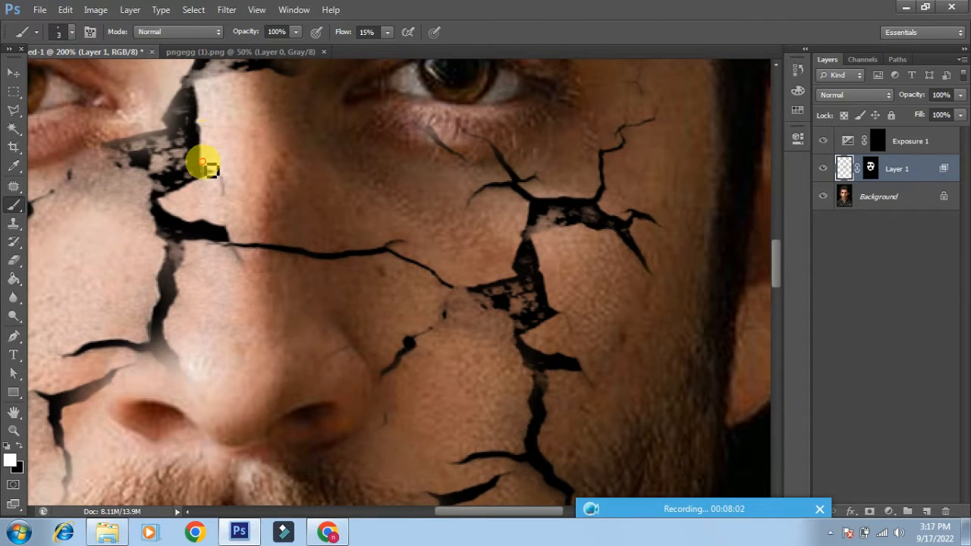
pyautogui.moveTo(203, 163)
pyautogui.mouseDown()
pyautogui.moveTo(174, 200)
pyautogui.moveTo(186, 217)
pyautogui.moveTo(330, 257)
pyautogui.moveTo(338, 256)
pyautogui.moveTo(311, 251)
pyautogui.moveTo(381, 250)
pyautogui.moveTo(531, 207)
pyautogui.moveTo(520, 283)
pyautogui.moveTo(538, 197)
pyautogui.moveTo(607, 187)
pyautogui.moveTo(546, 241)
pyautogui.moveTo(556, 329)
pyautogui.moveTo(543, 354)
pyautogui.moveTo(602, 264)
pyautogui.moveTo(650, 274)
pyautogui.moveTo(559, 295)
pyautogui.mouseUp()
pyautogui.moveTo(507, 259)
pyautogui.mouseDown()
pyautogui.moveTo(518, 305)
pyautogui.moveTo(545, 333)
pyautogui.mouseUp()
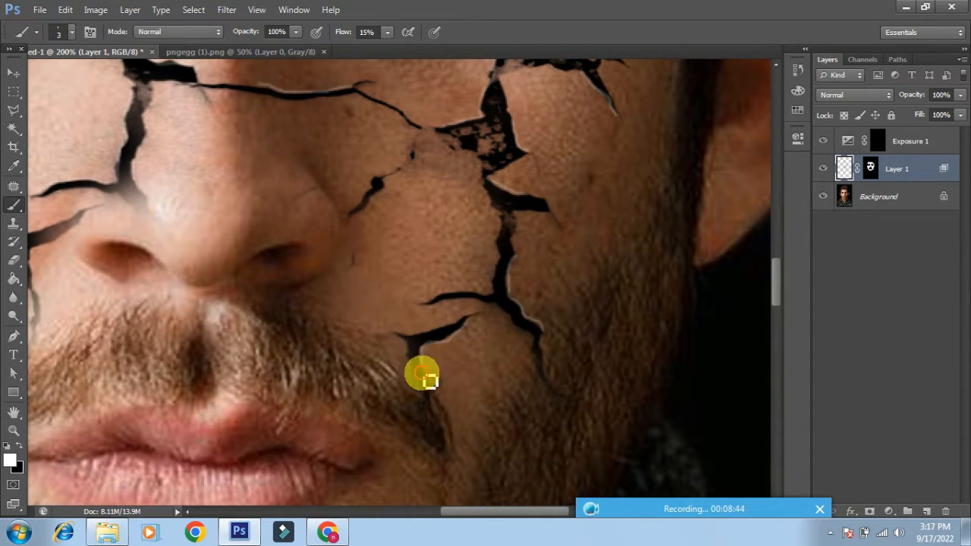
# - Add a Curves adjustment layer above Exposure 1, lifting the midtones slightly and pulling the highlights down a little
pyautogui.hotkey('ctrl', '0')
pyautogui.click(910, 146)
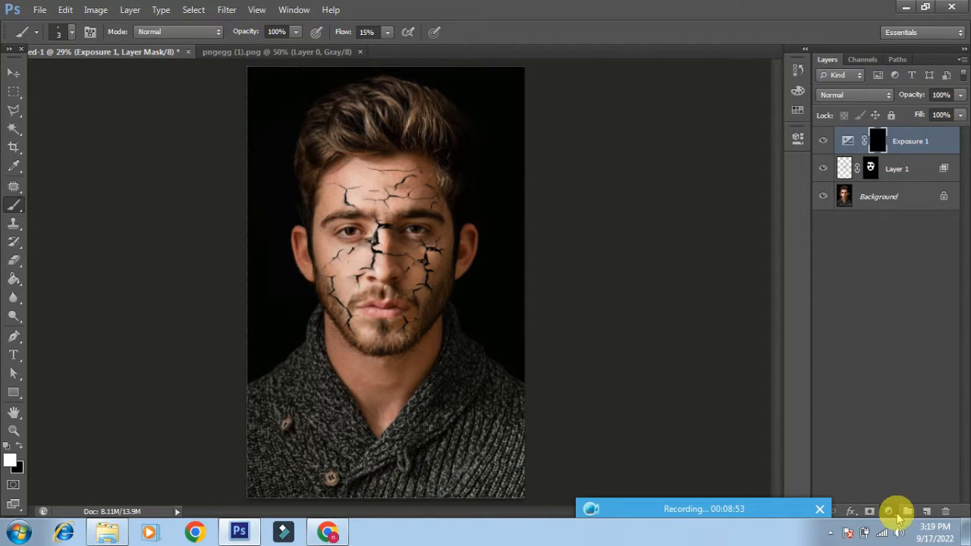
pyautogui.click(889, 511)
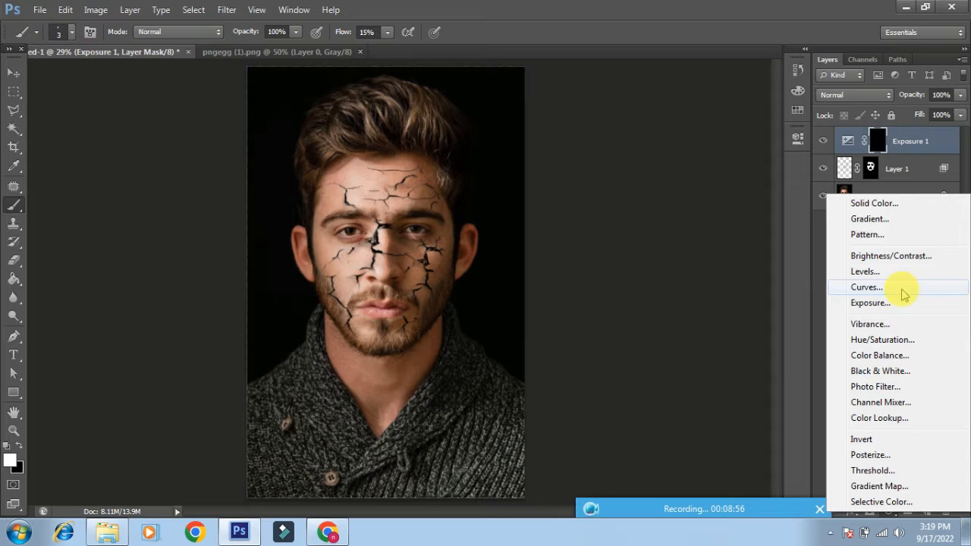
pyautogui.click(903, 290)
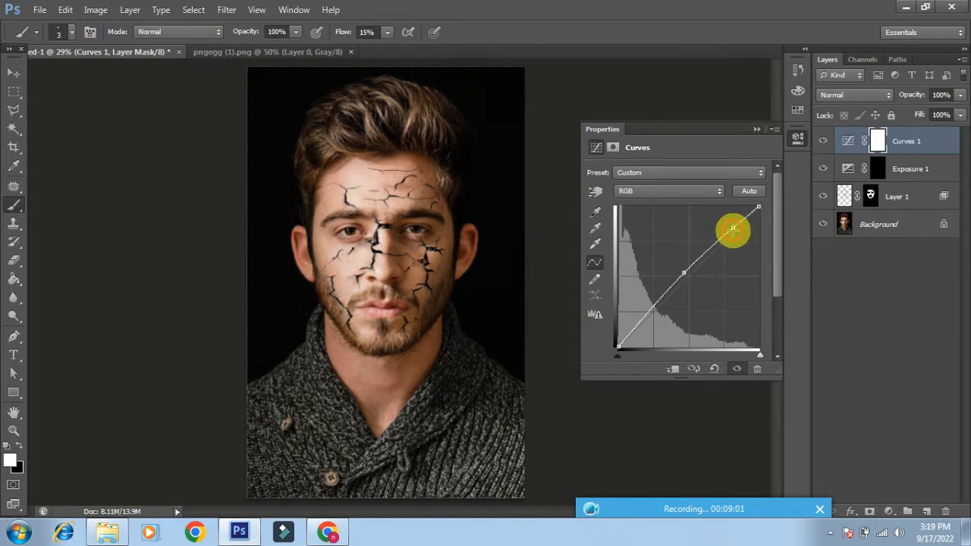
pyautogui.moveTo(733, 229); pyautogui.dragTo(733, 235)
pyautogui.click(757, 130)
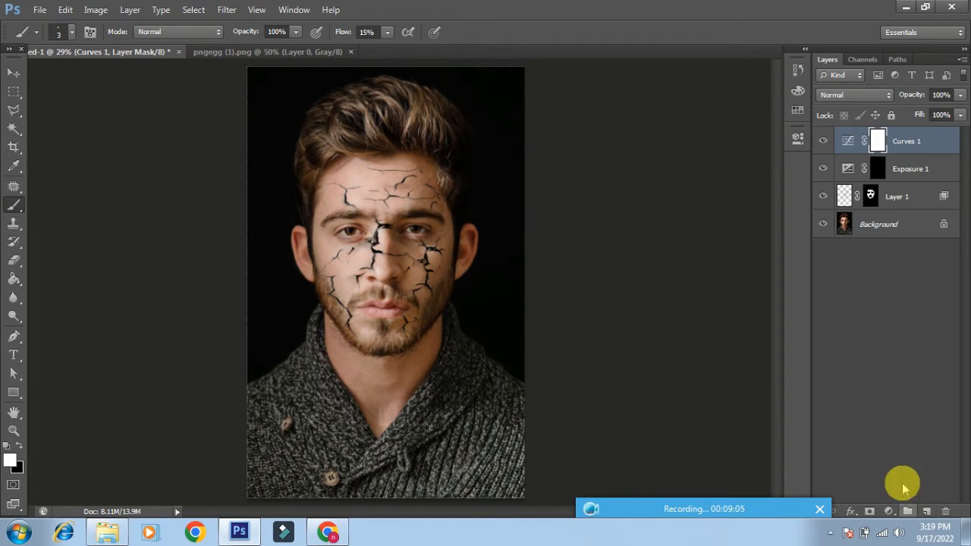
# - Add a Color Balance adjustment layer with midtones at Cyan-Red -3, Magenta-Green -3 and Yellow-Blue -12
pyautogui.click(889, 511)
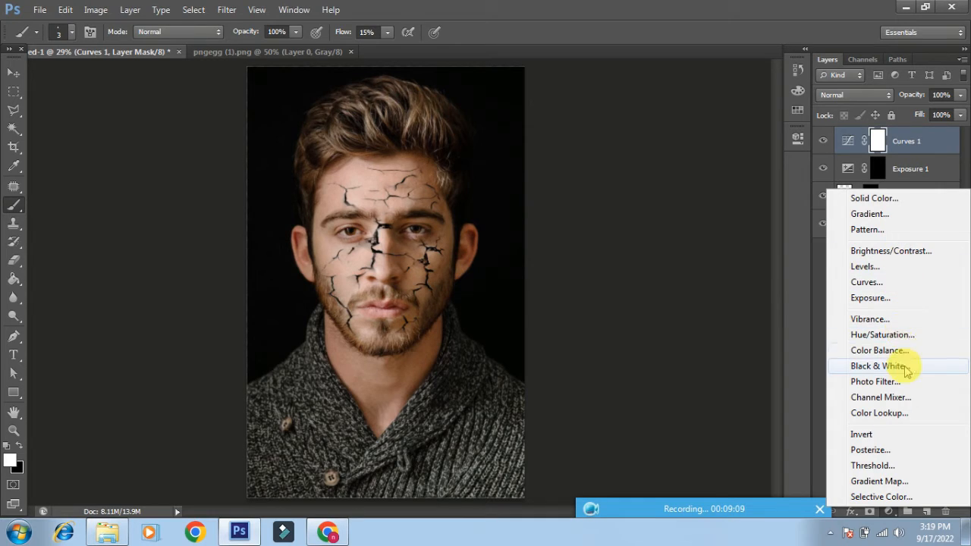
pyautogui.click(880, 350)
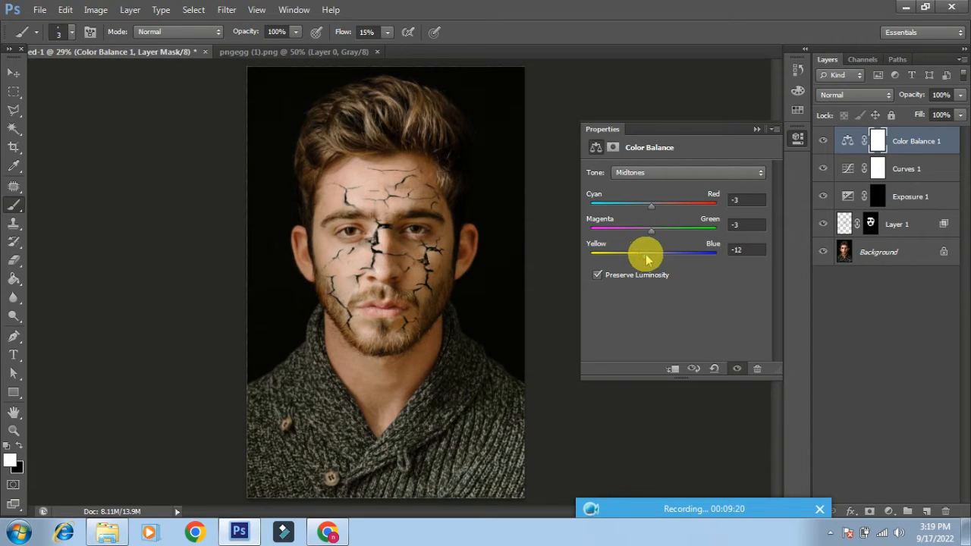
pyautogui.click(754, 129)
# - Add a Brightness/Contrast adjustment layer with brightness -12 and contrast 12
pyautogui.click(889, 511)
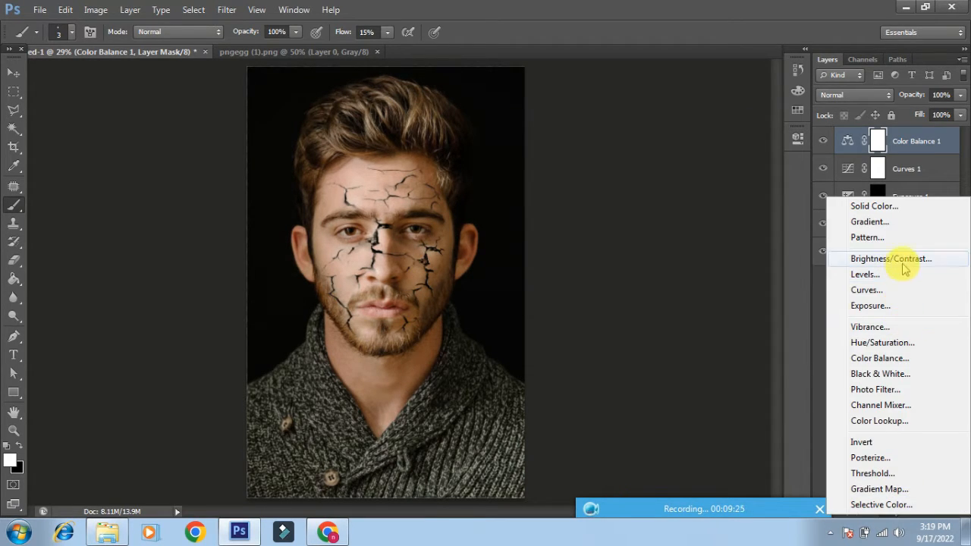
pyautogui.click(902, 261)
pyautogui.moveTo(661, 210); pyautogui.dragTo(665, 210)
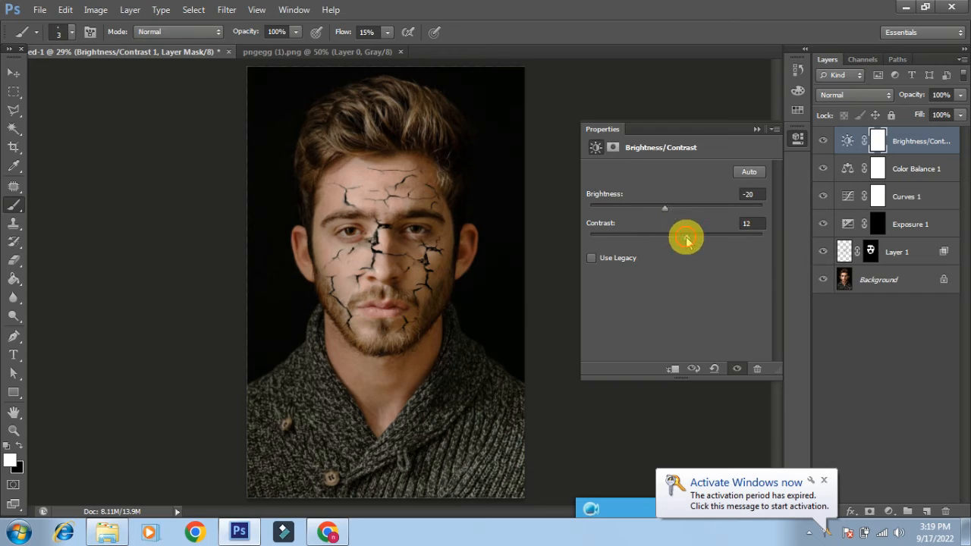
pyautogui.click(757, 129)
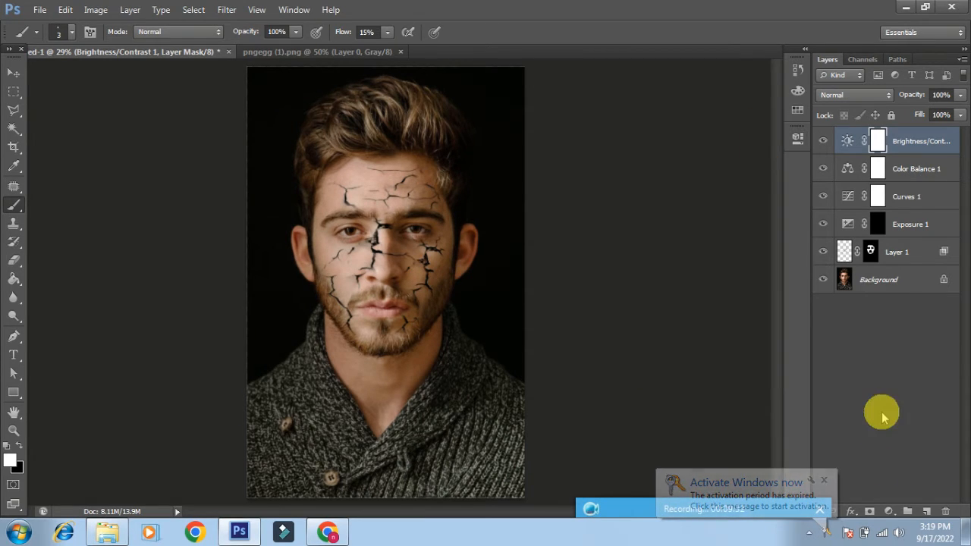
# - Add a second Curves adjustment layer above the Brightness/Contrast layer
pyautogui.click(850, 511)
pyautogui.click(889, 511)
pyautogui.click(846, 283)
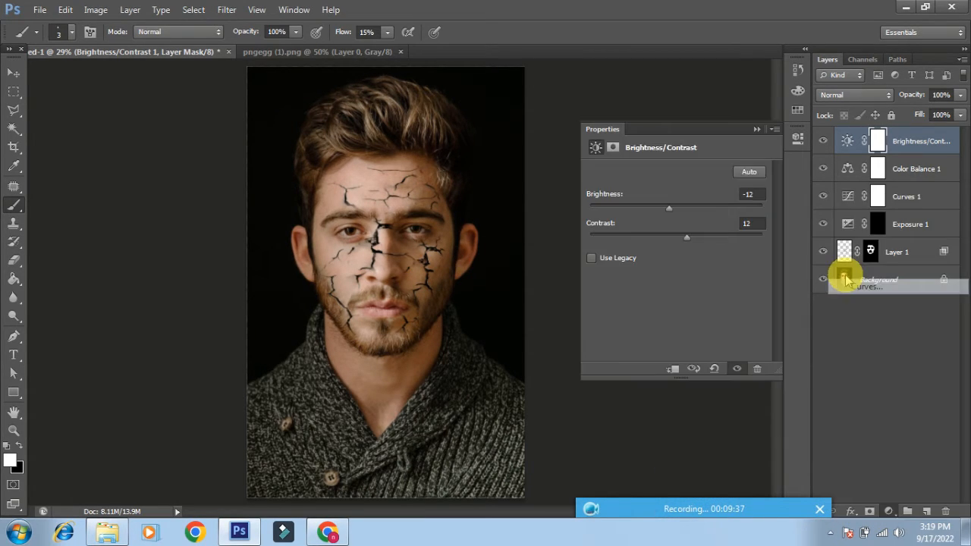
pyautogui.click(757, 129)
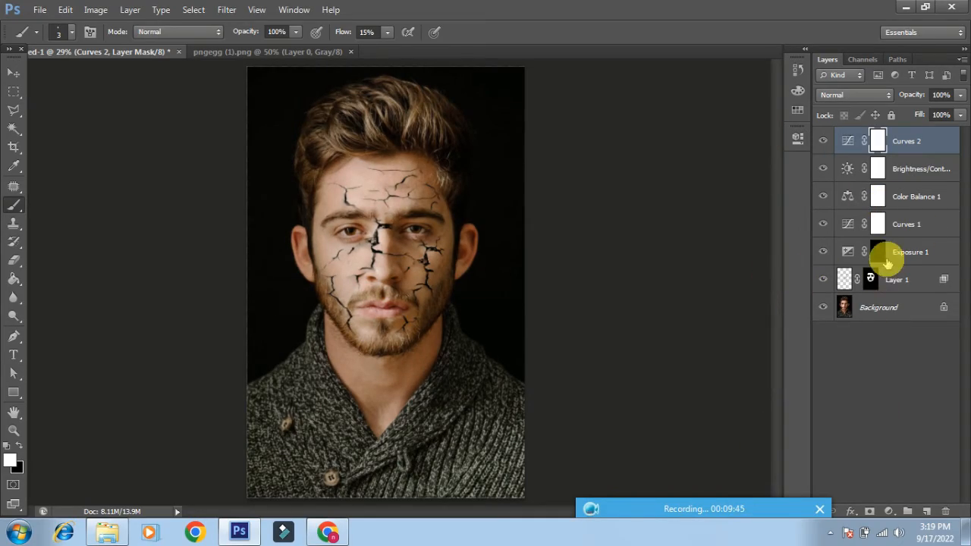
pyautogui.moveTo(768, 506); pyautogui.dragTo(686, 242)
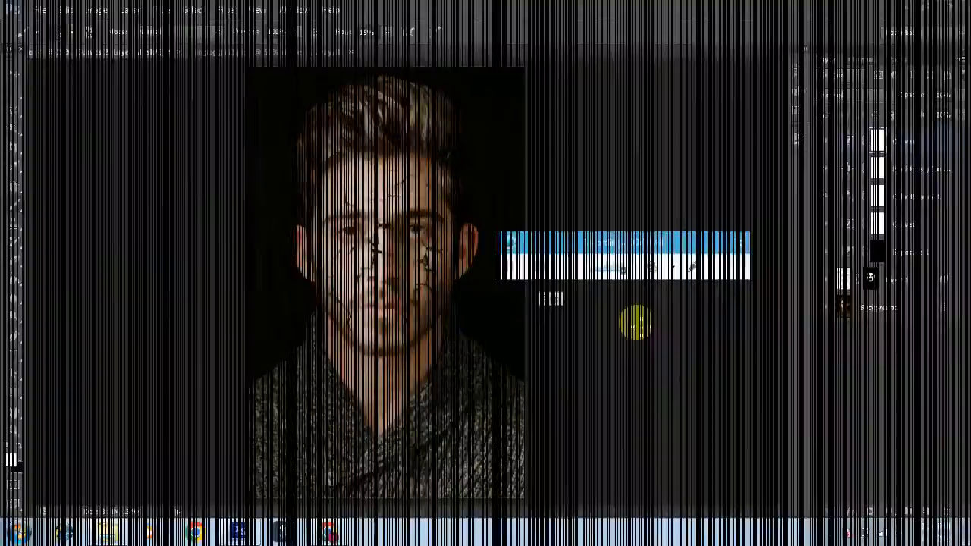